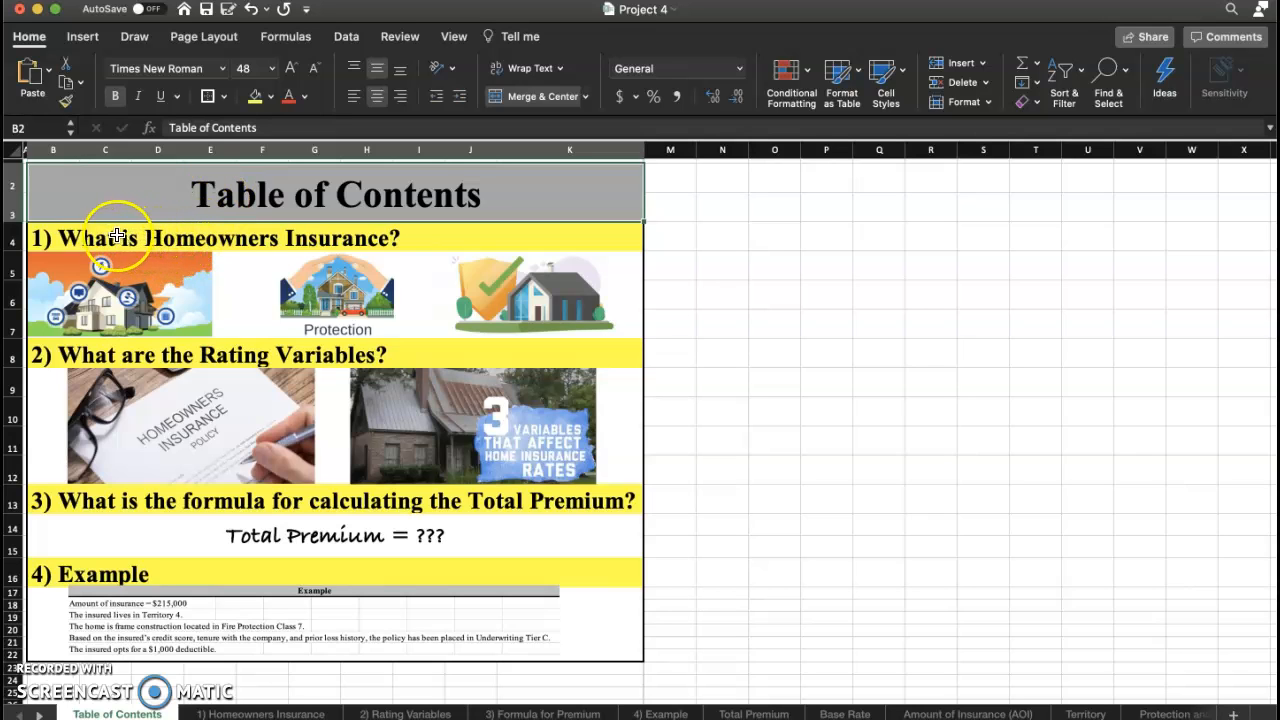
# Review the Table of Contents headings and the example picture on the first sheet.
pyautogui.click(110, 237)
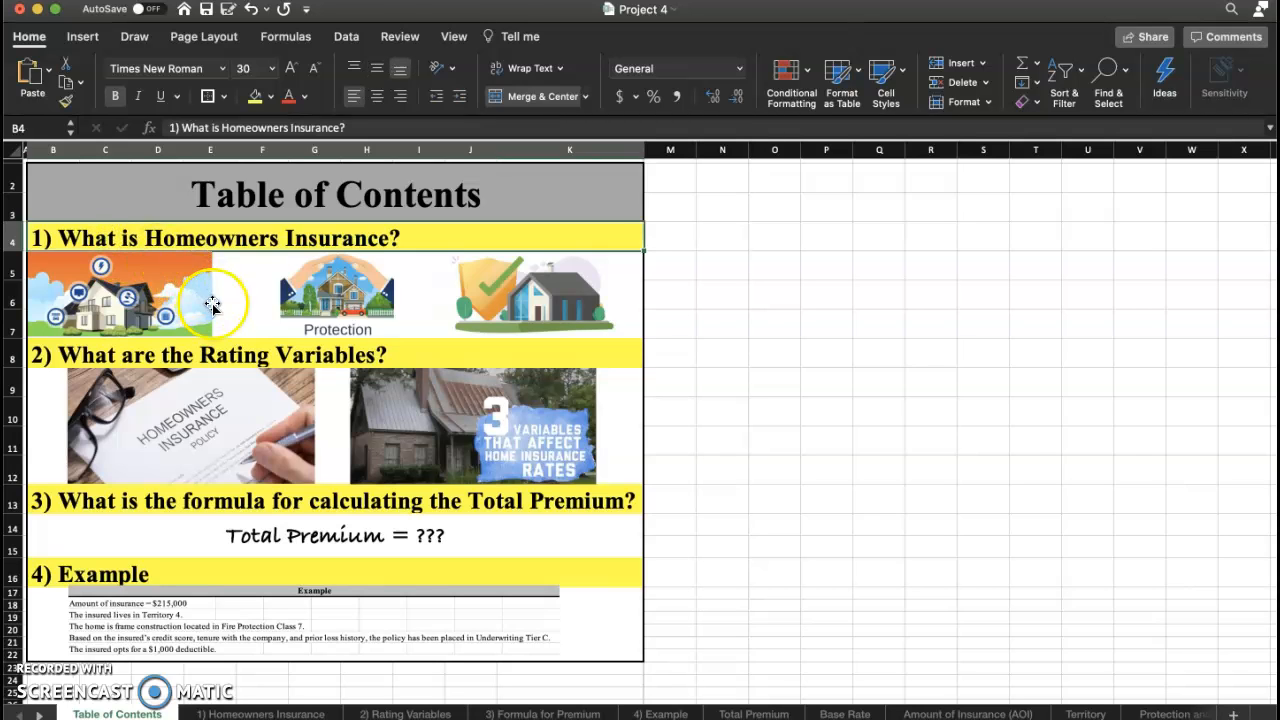
pyautogui.click(145, 355)
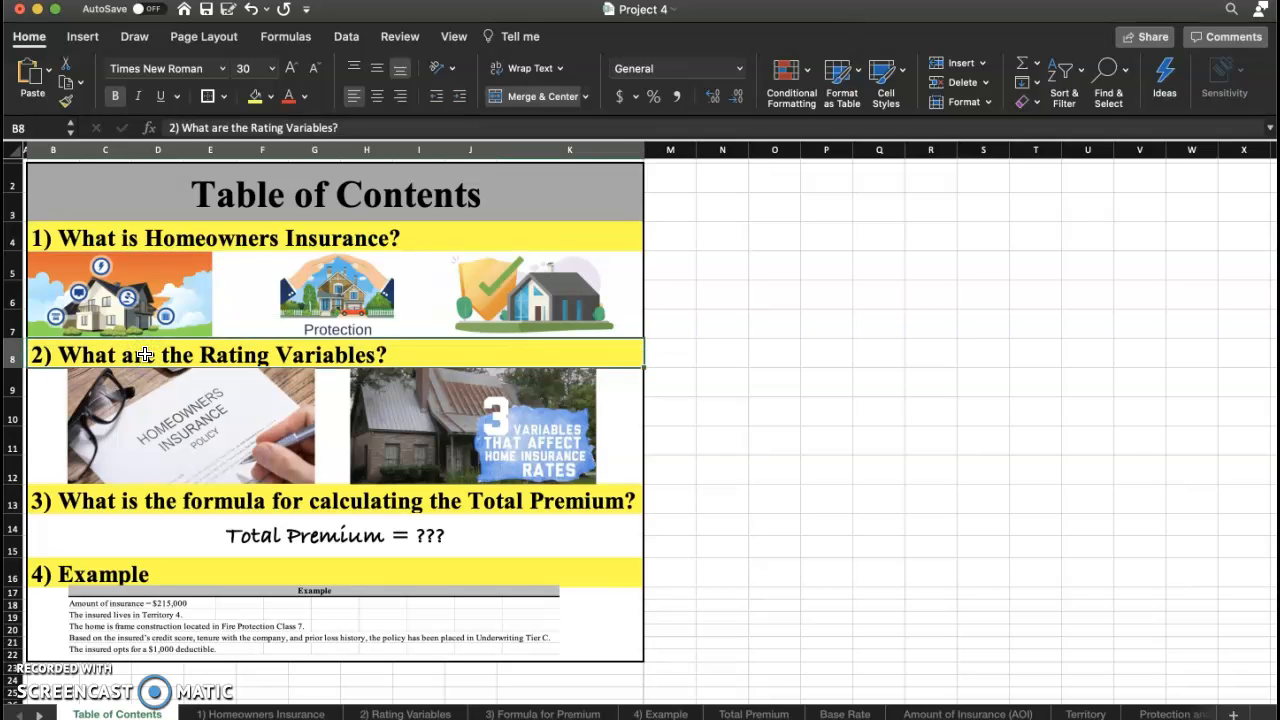
pyautogui.click(163, 502)
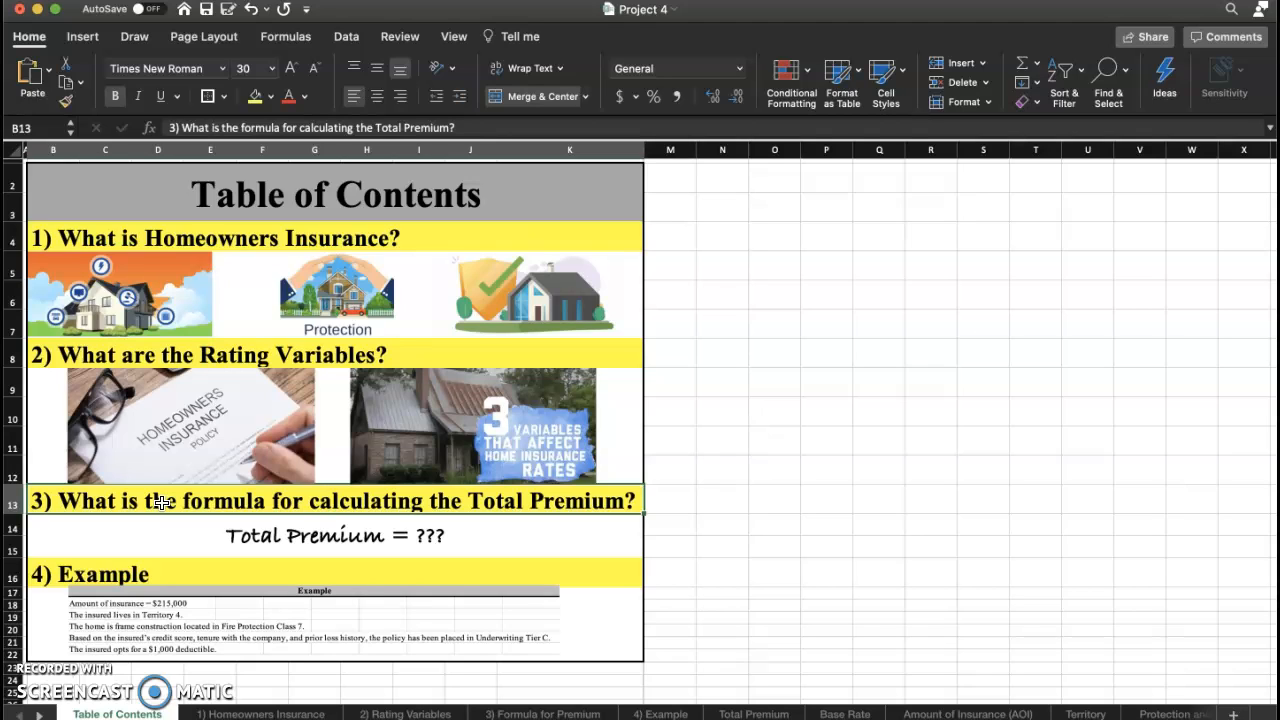
pyautogui.click(125, 573)
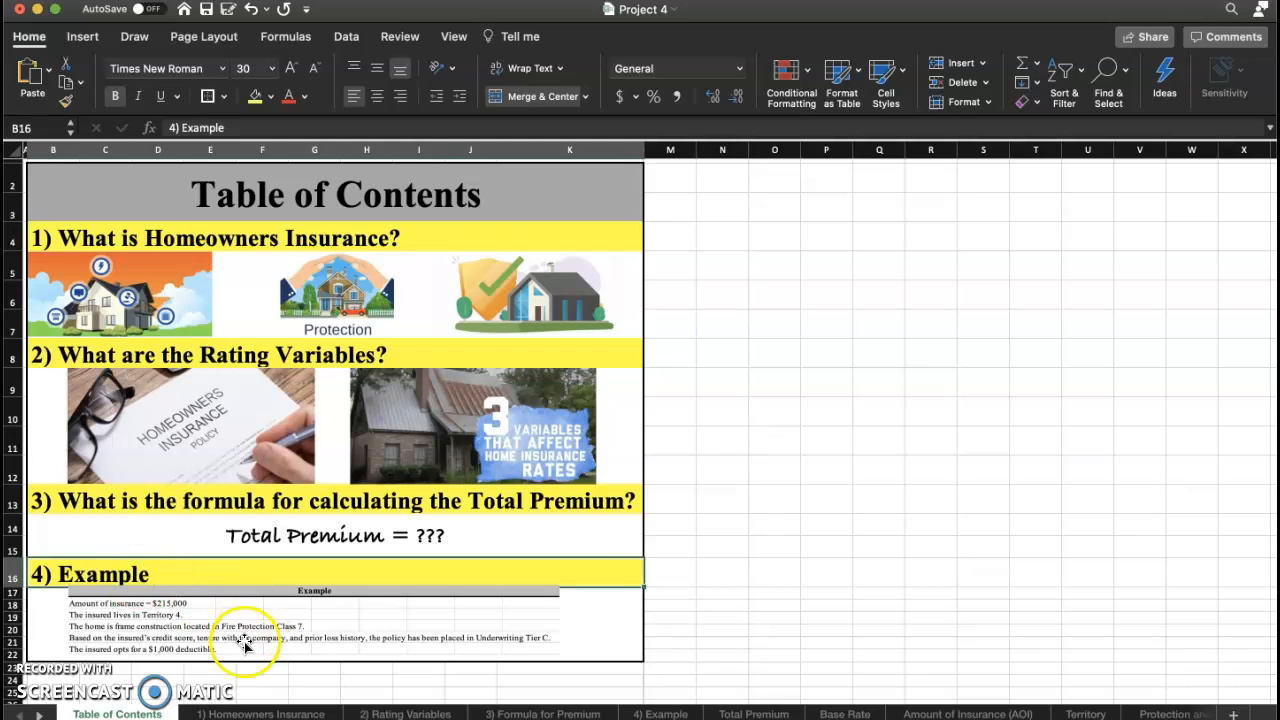
pyautogui.click(187, 620)
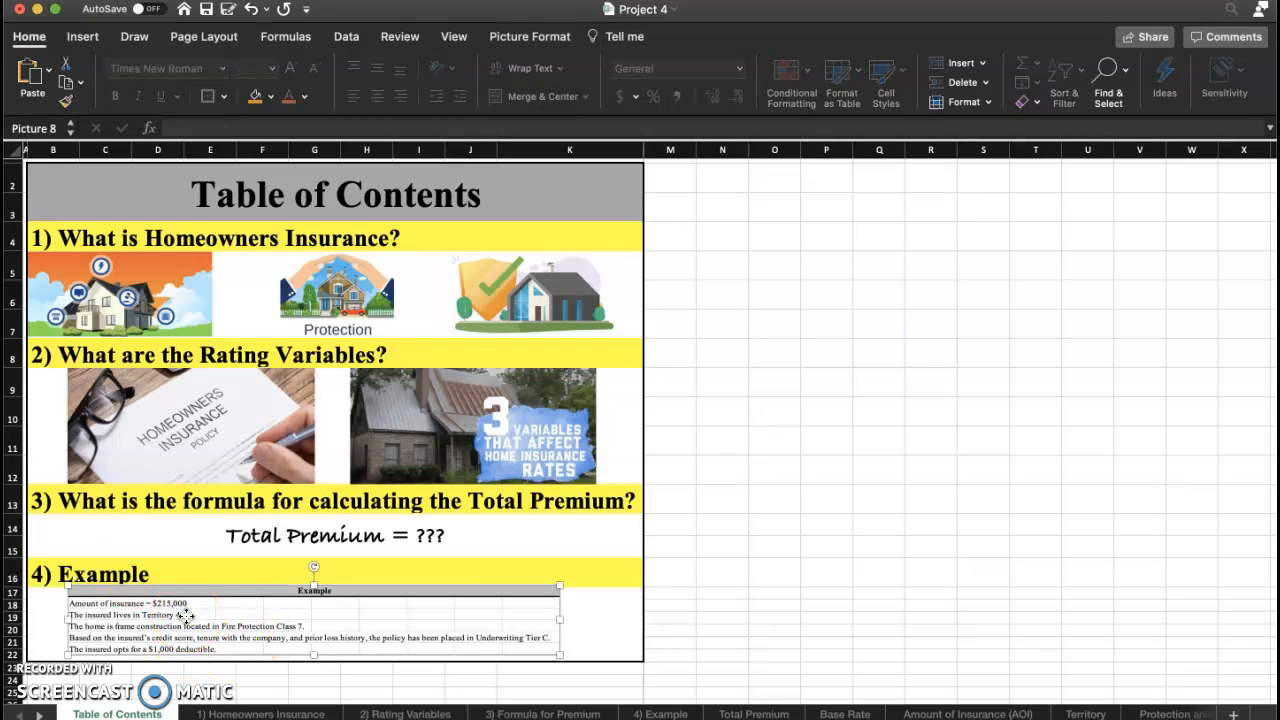
pyautogui.click(51, 178)
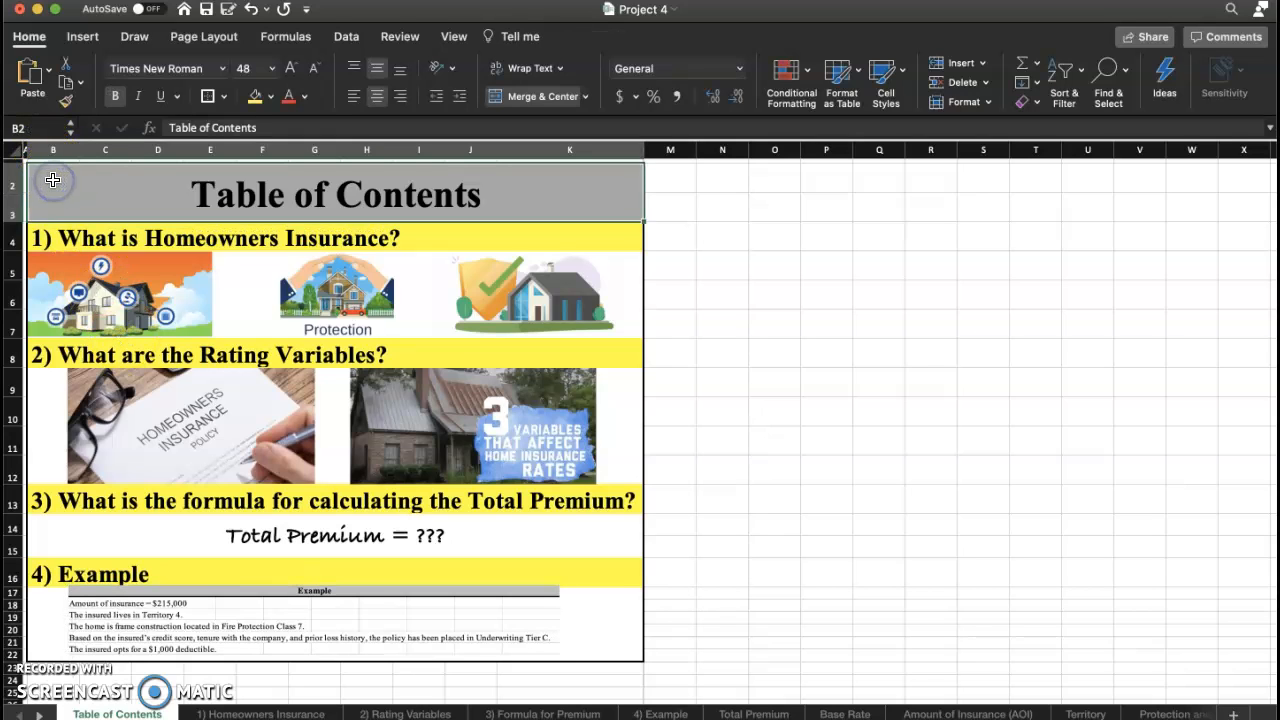
# Go through the Homeowners Insurance sheet to the Rating Variables sheet.
pyautogui.click(267, 430)
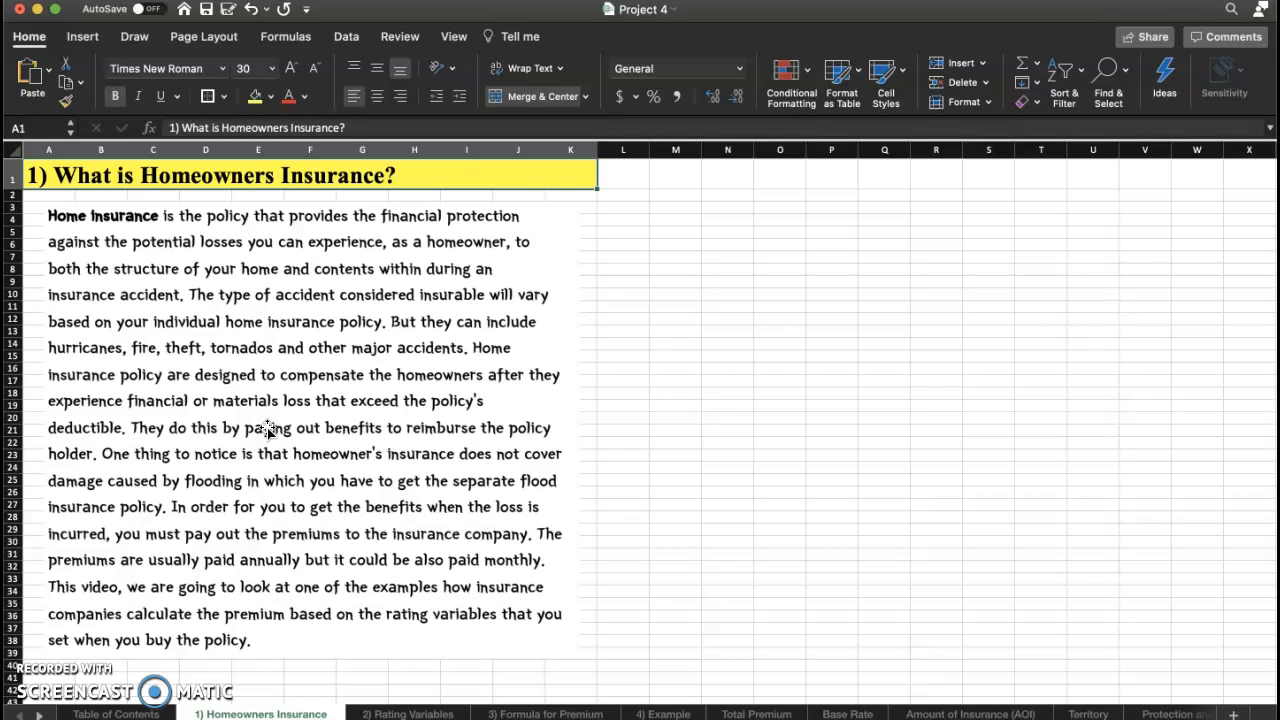
pyautogui.hotkey('ctrl', 'pagedown')
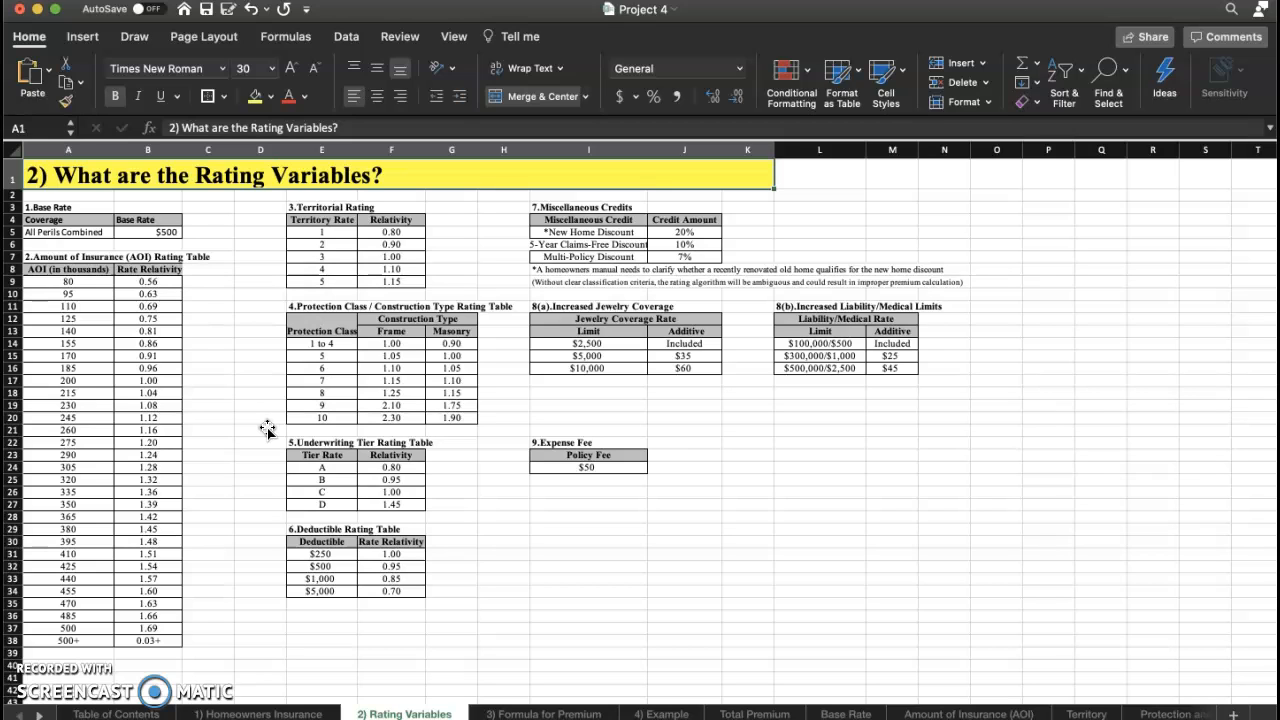
# Examine the base rate, amount of insurance, territorial, protection class, underwriting tier and deductible rating tables.
pyautogui.click(80, 208)
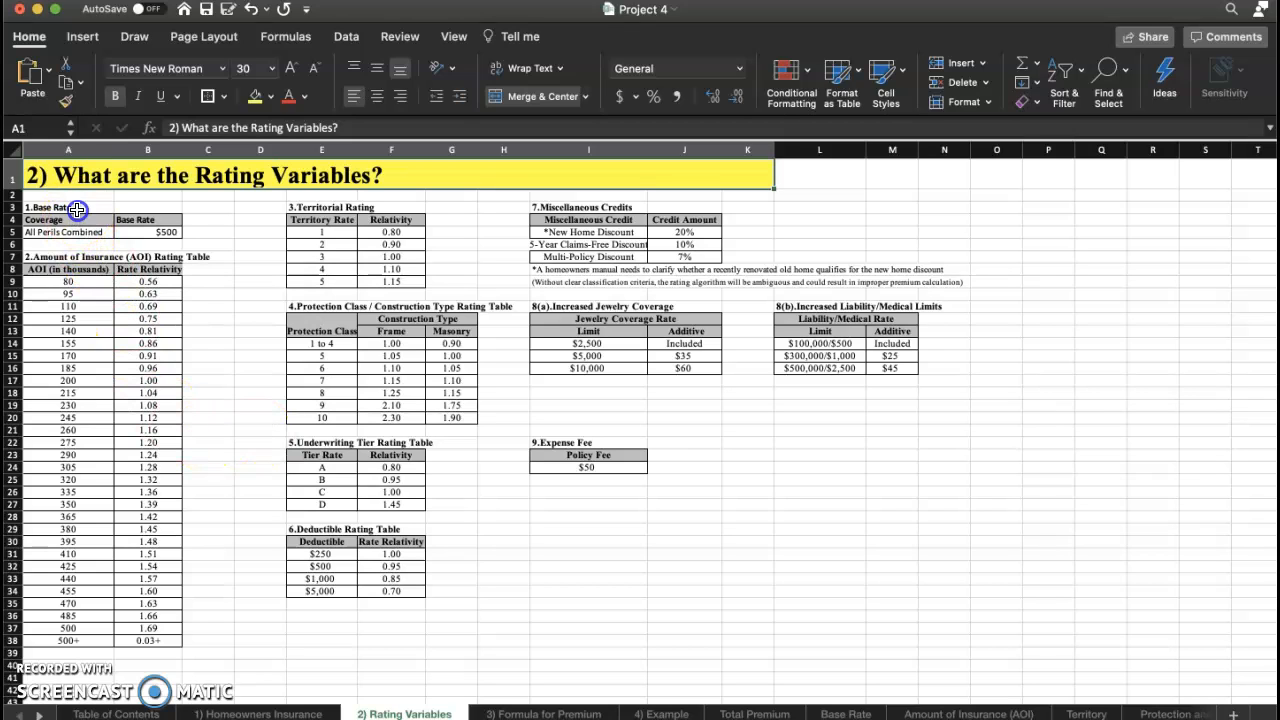
pyautogui.click(151, 233)
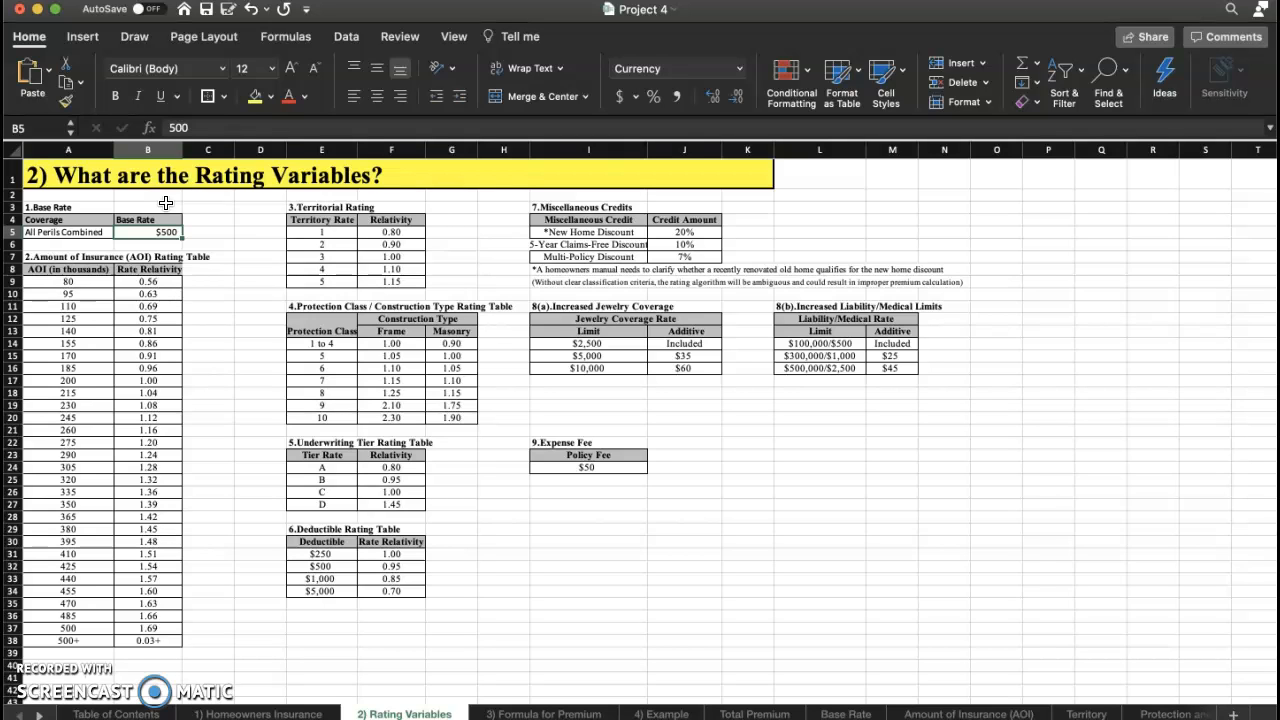
pyautogui.click(84, 259)
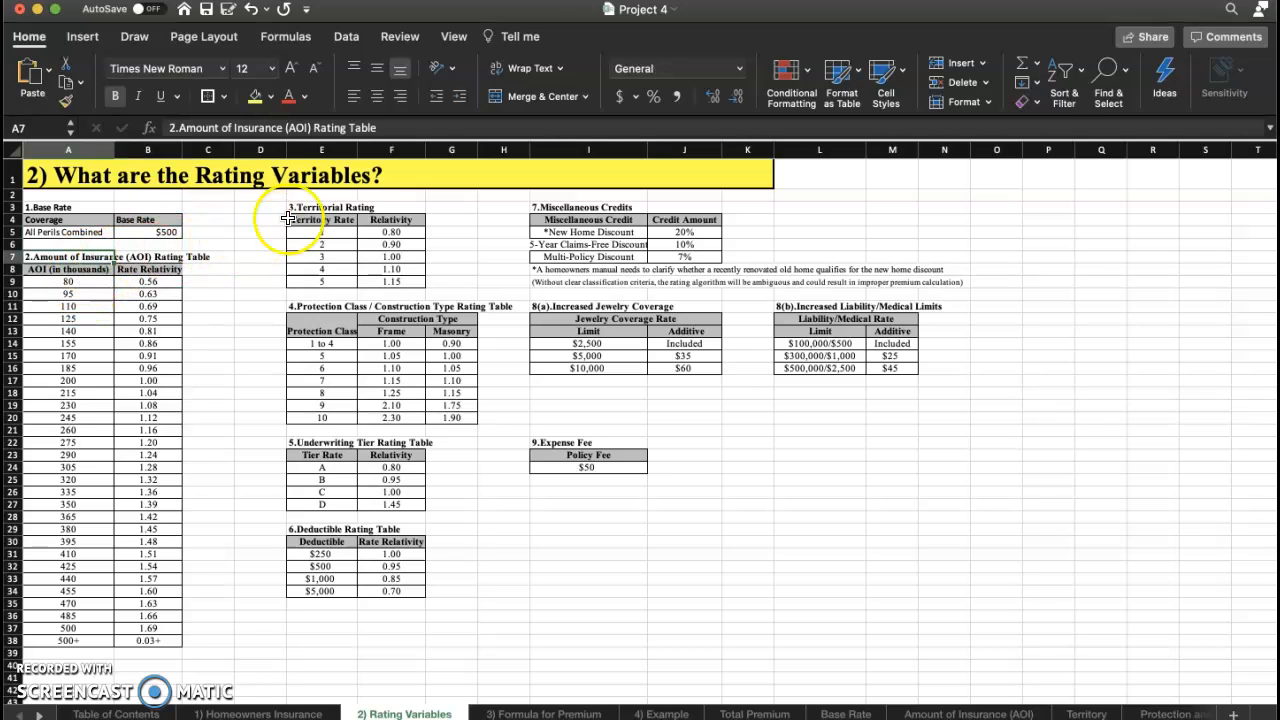
pyautogui.click(323, 208)
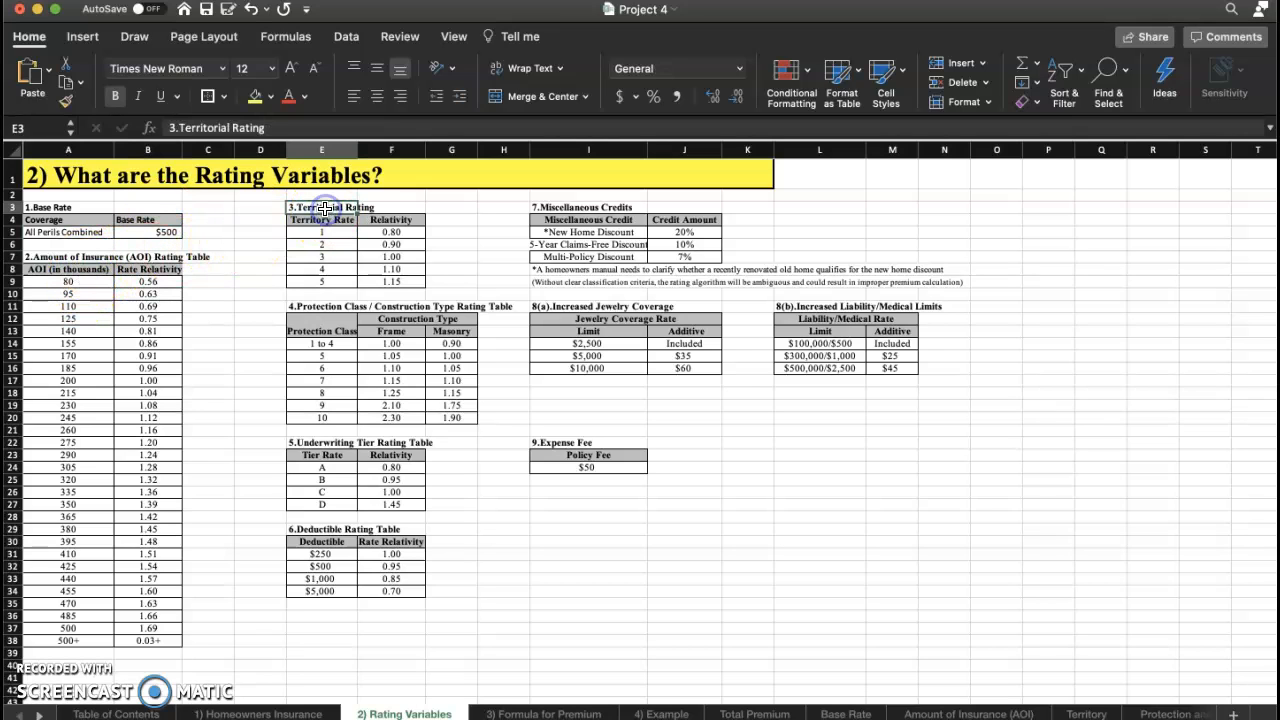
pyautogui.click(336, 307)
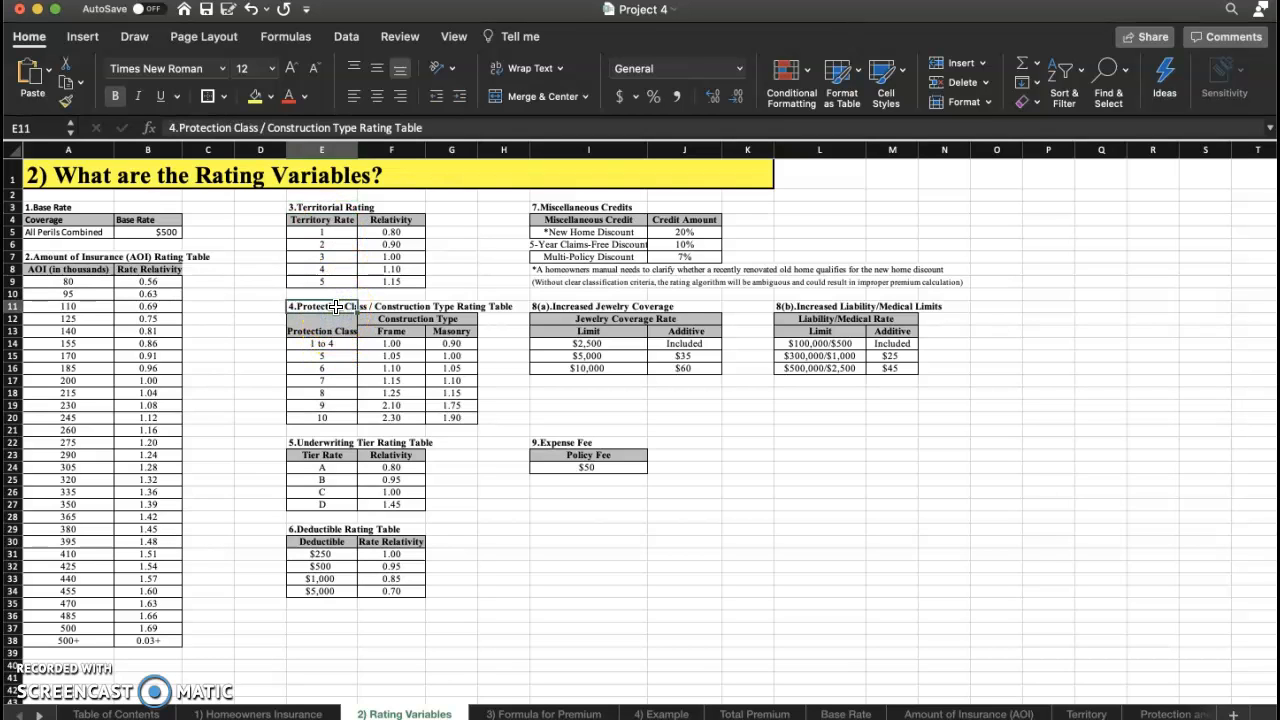
pyautogui.click(415, 338)
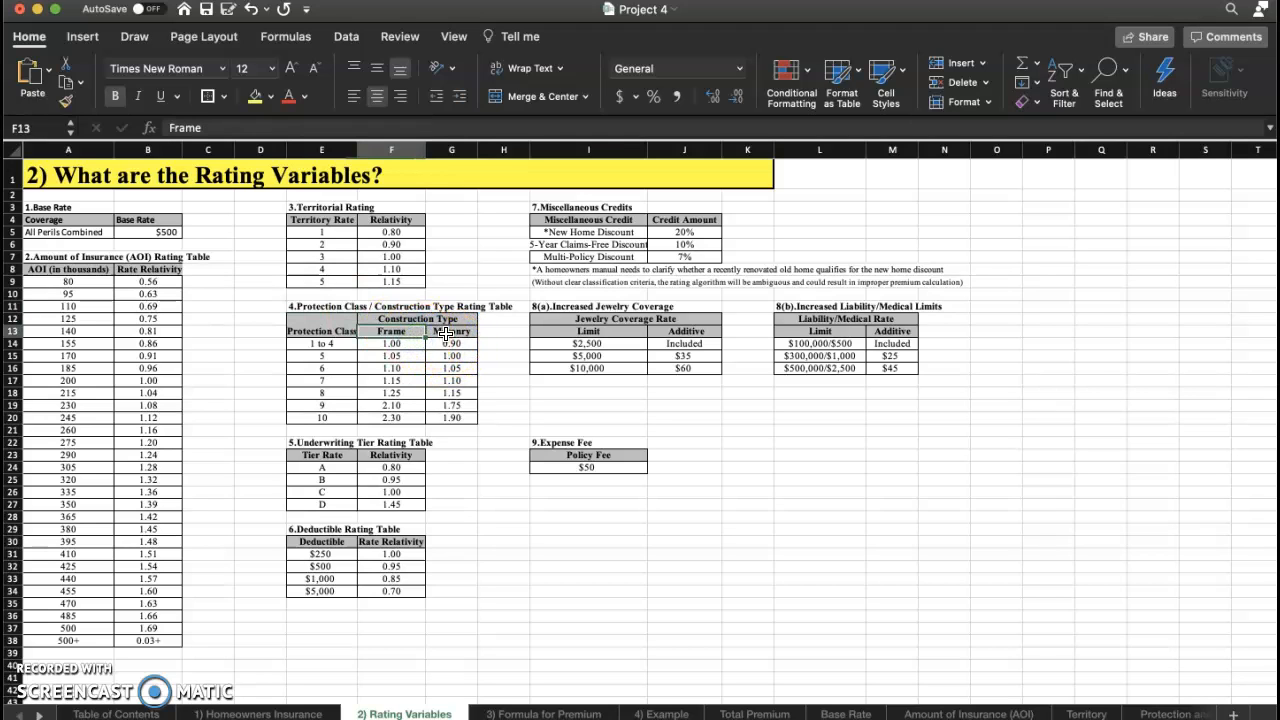
pyautogui.click(445, 334)
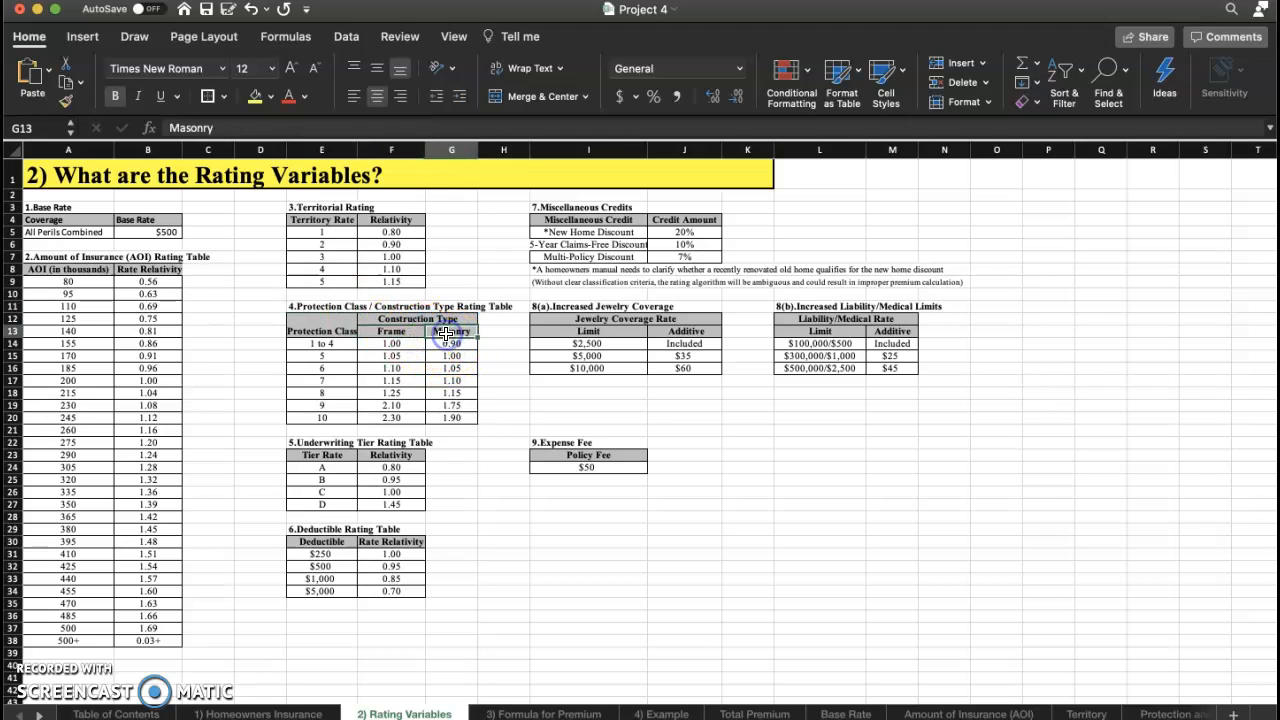
pyautogui.click(331, 443)
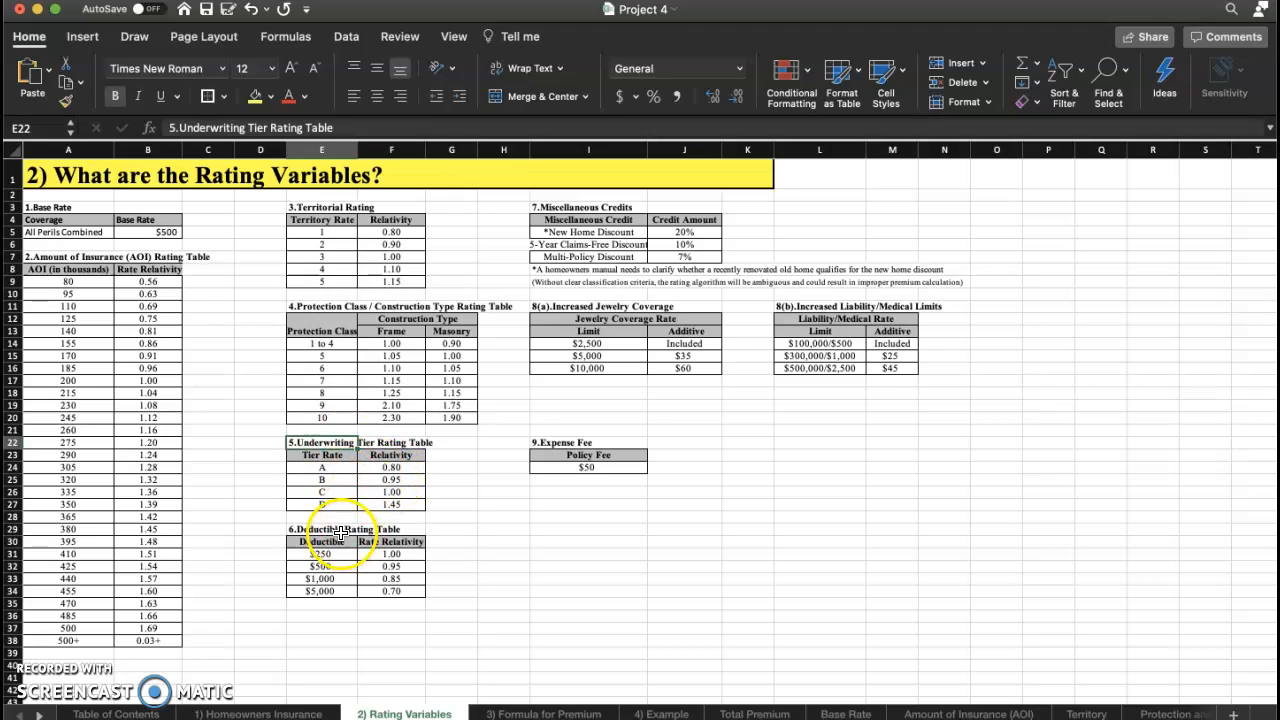
pyautogui.click(340, 533)
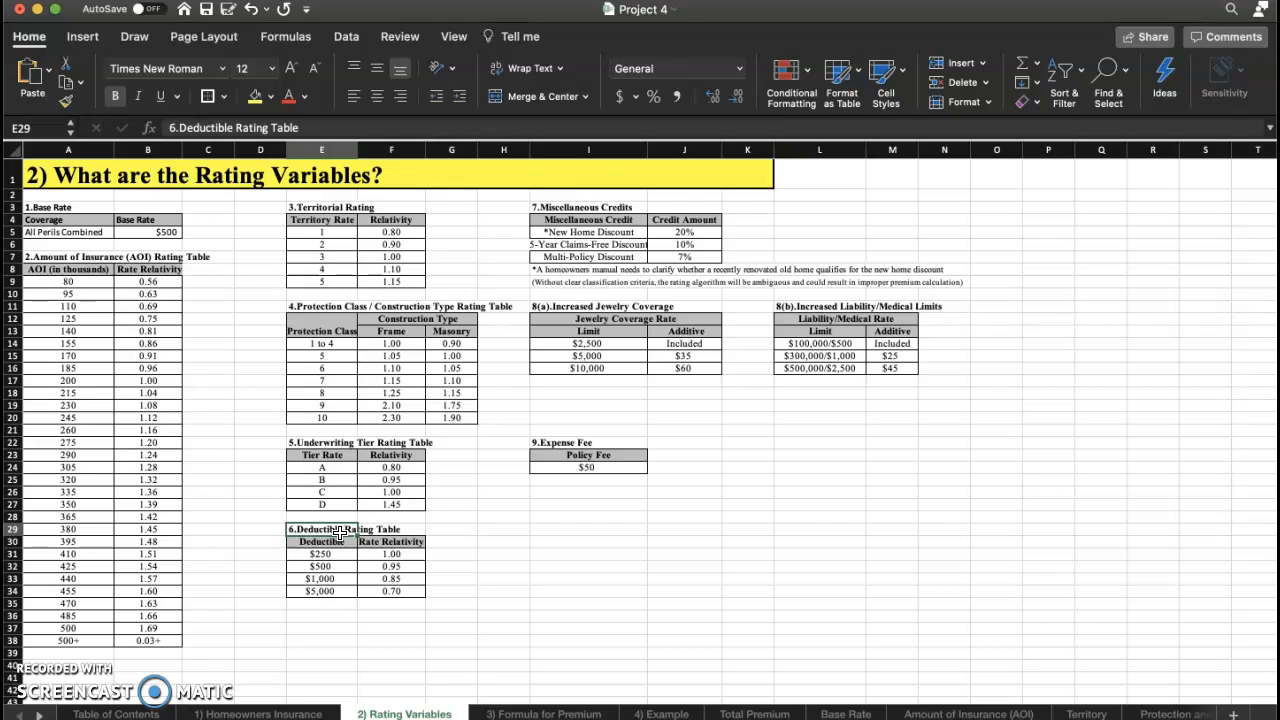
# Examine the miscellaneous credits, increased jewelry and liability coverage, and expense fee tables.
pyautogui.click(570, 206)
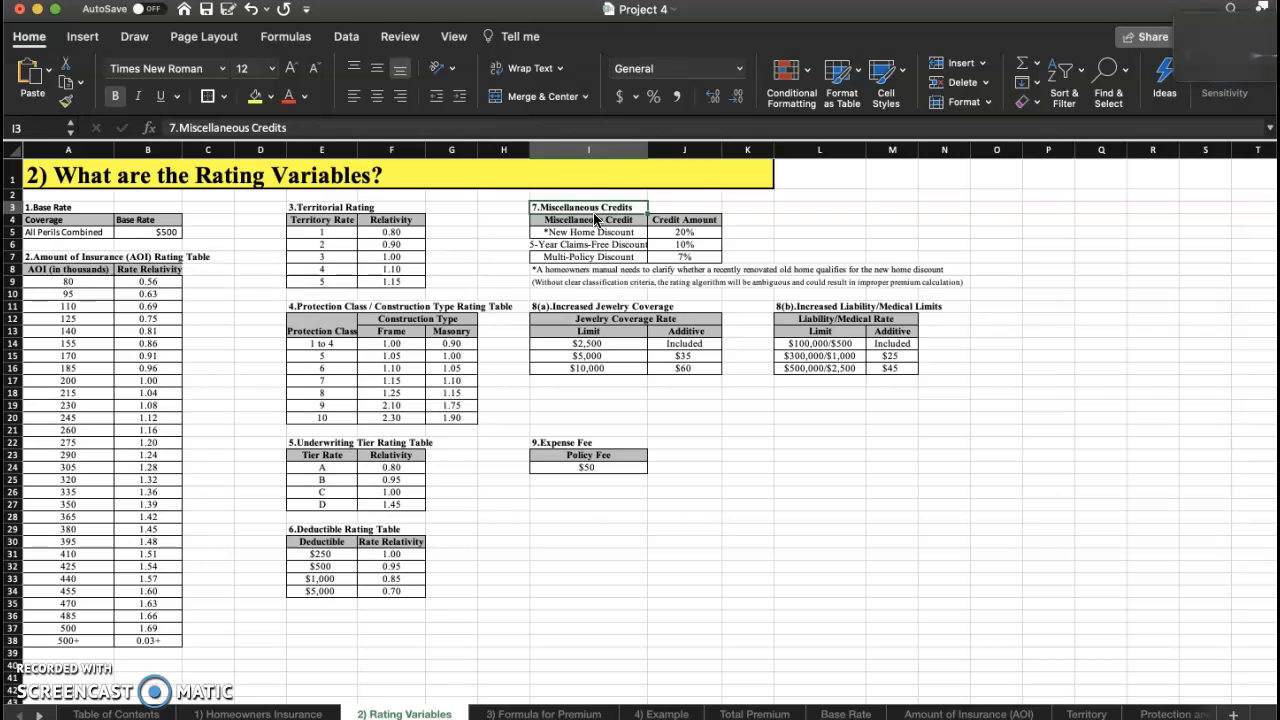
pyautogui.click(604, 219)
pyautogui.click(612, 245)
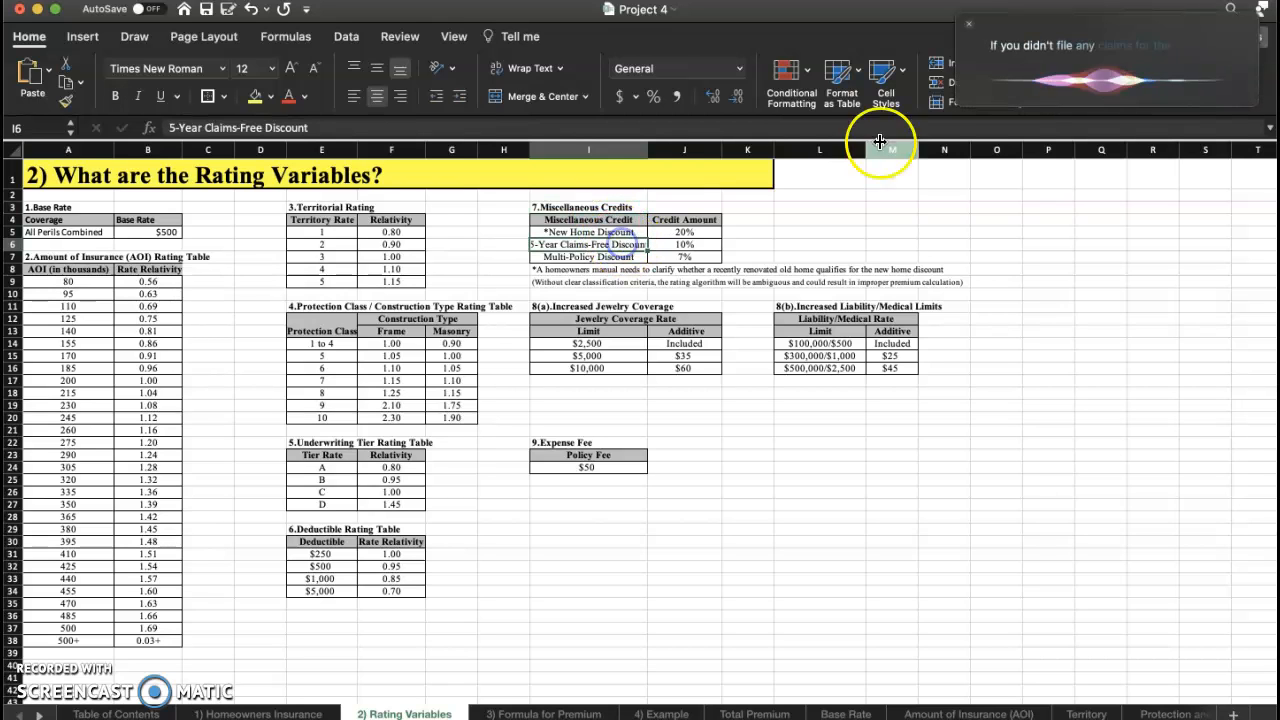
pyautogui.click(969, 23)
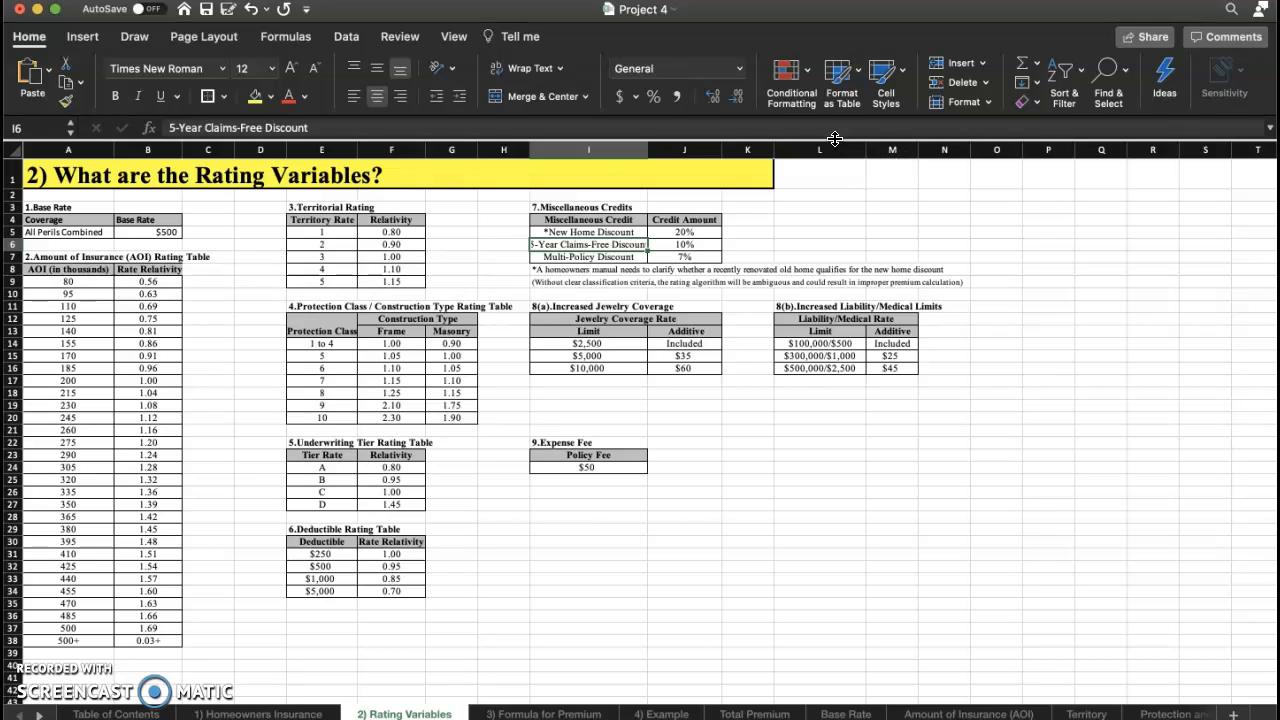
pyautogui.click(625, 257)
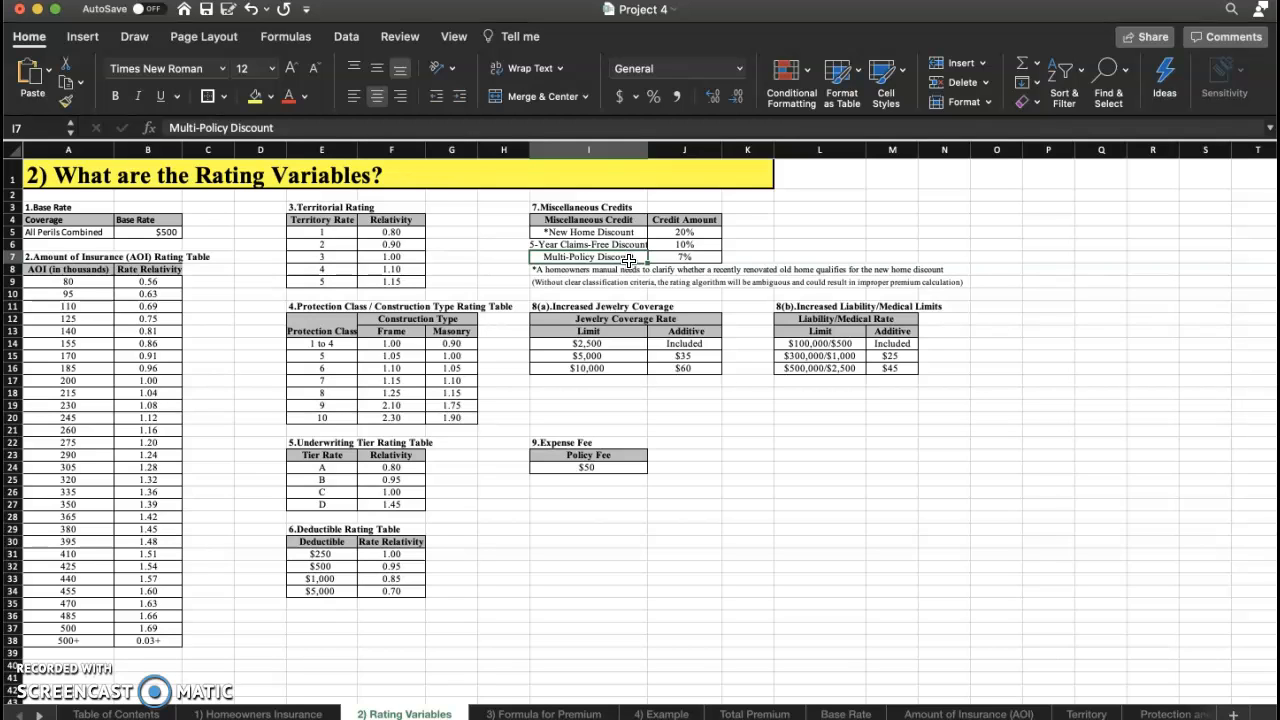
pyautogui.click(603, 270)
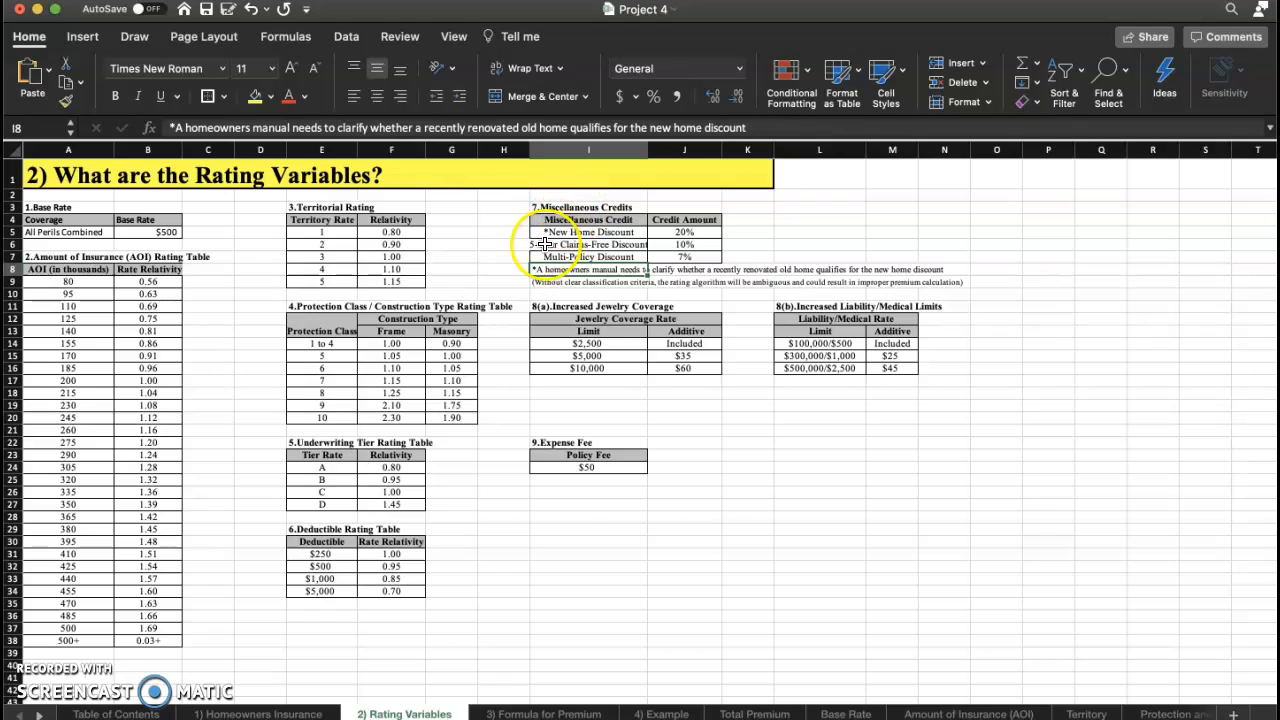
pyautogui.click(519, 270)
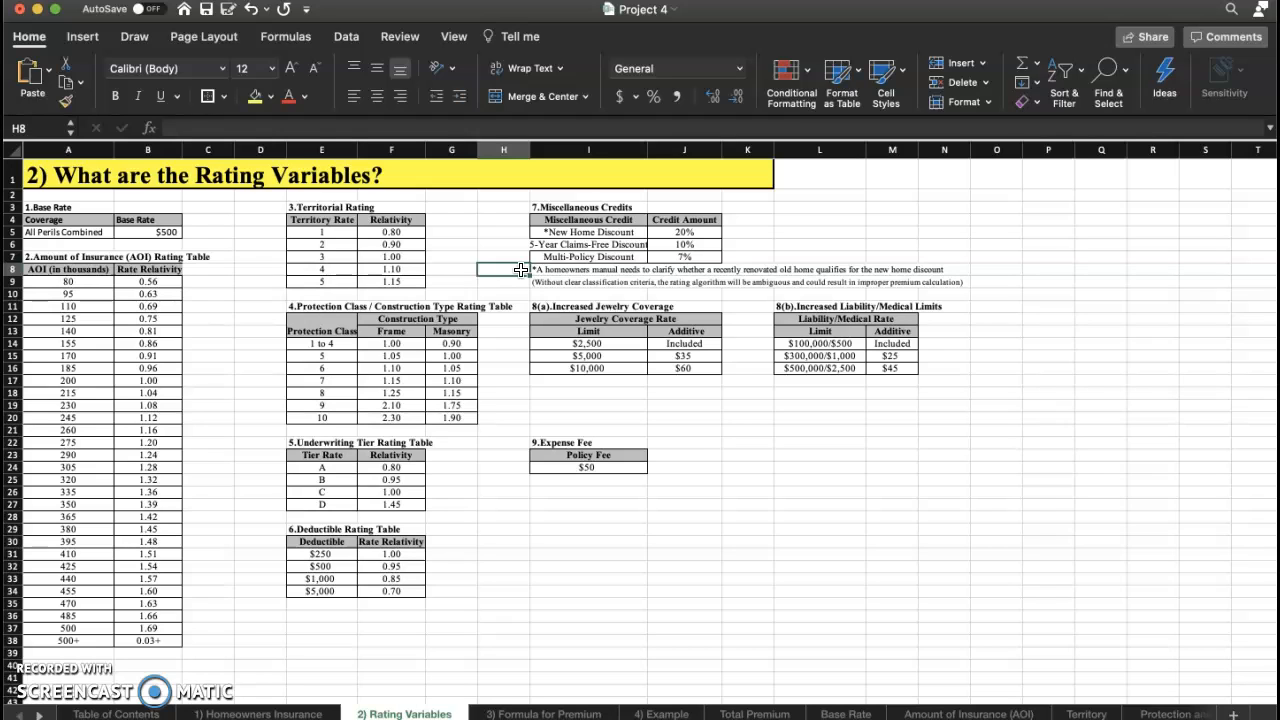
pyautogui.click(558, 307)
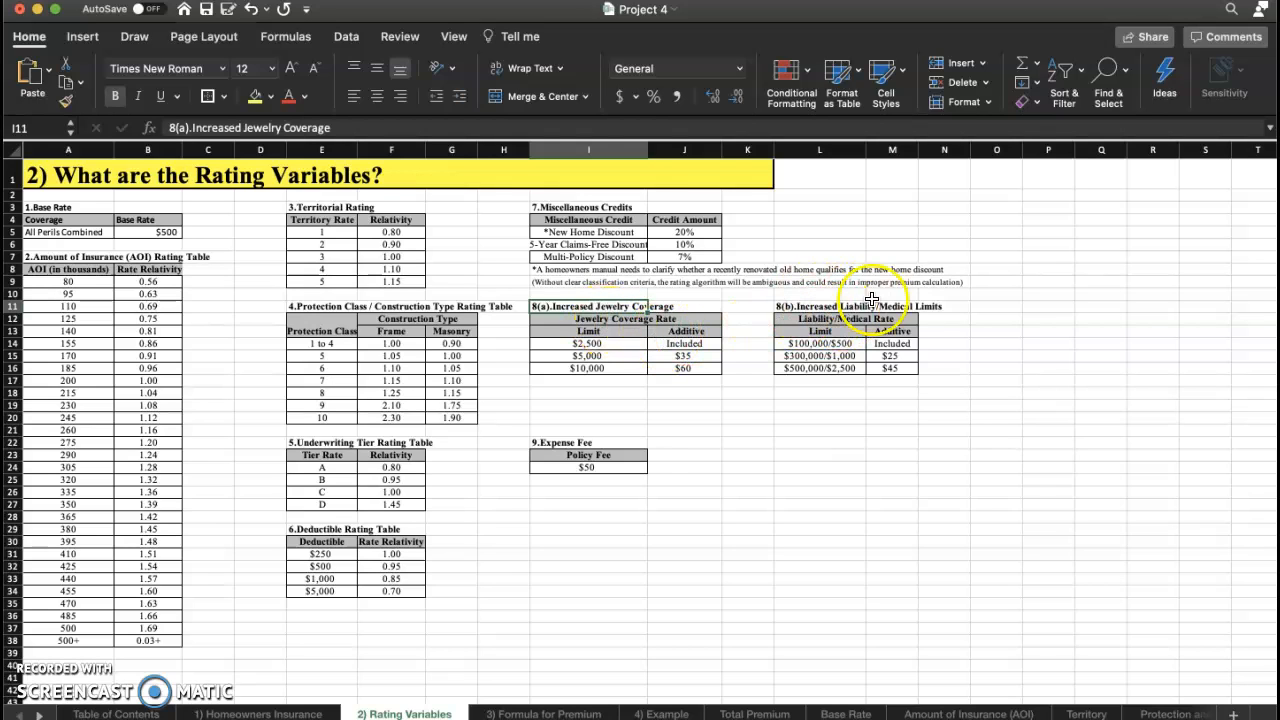
pyautogui.click(578, 432)
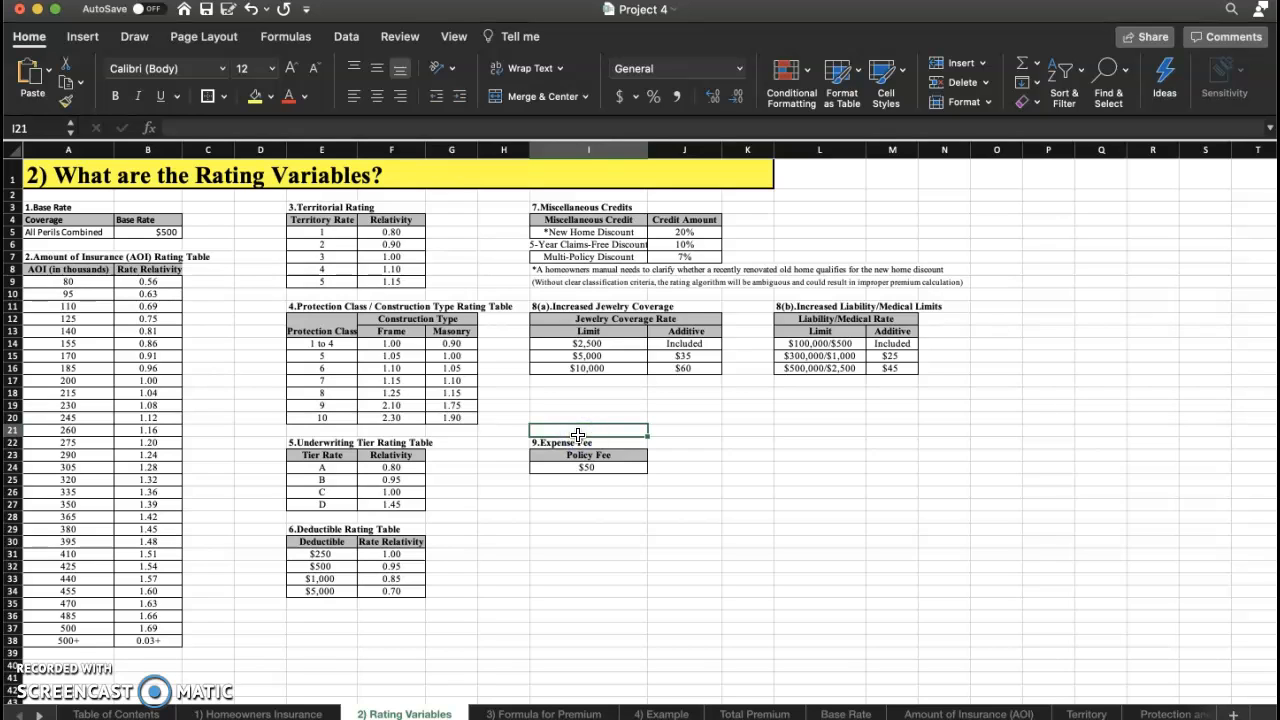
pyautogui.click(629, 469)
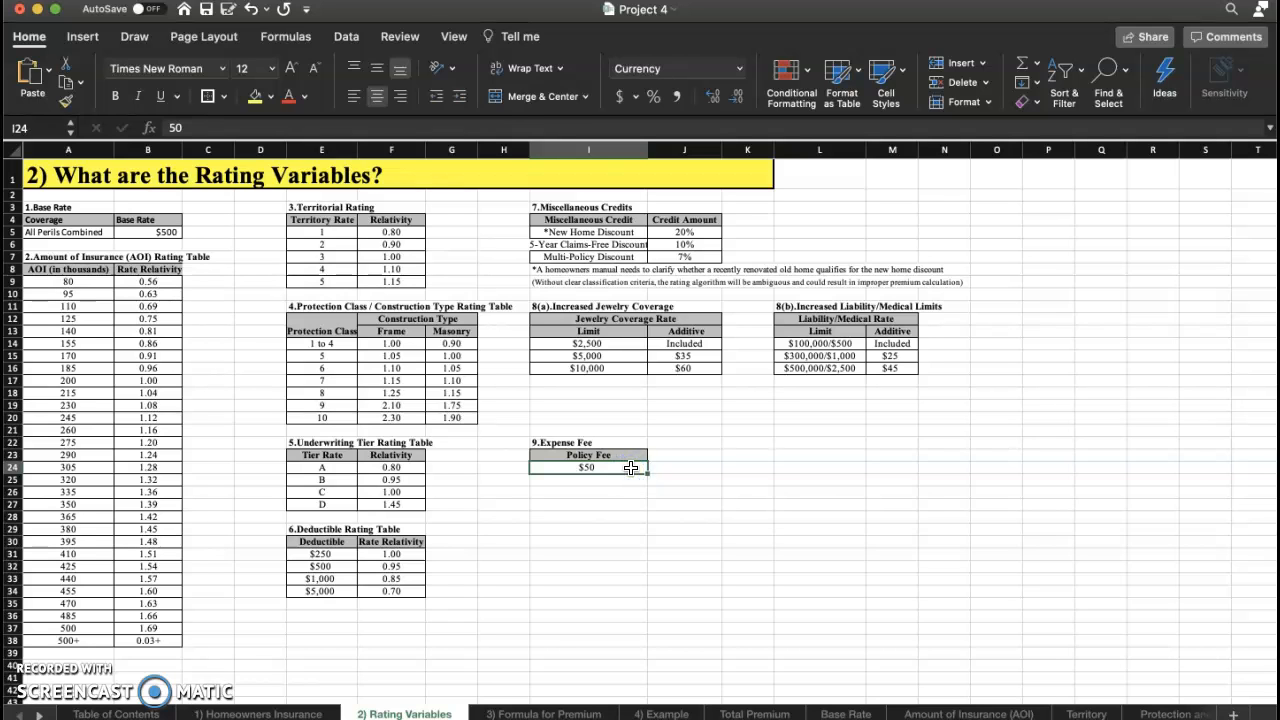
# Page through the Formula for Premium, Example and Total Premium sheets.
pyautogui.hotkey('ctrl', 'pagedown')
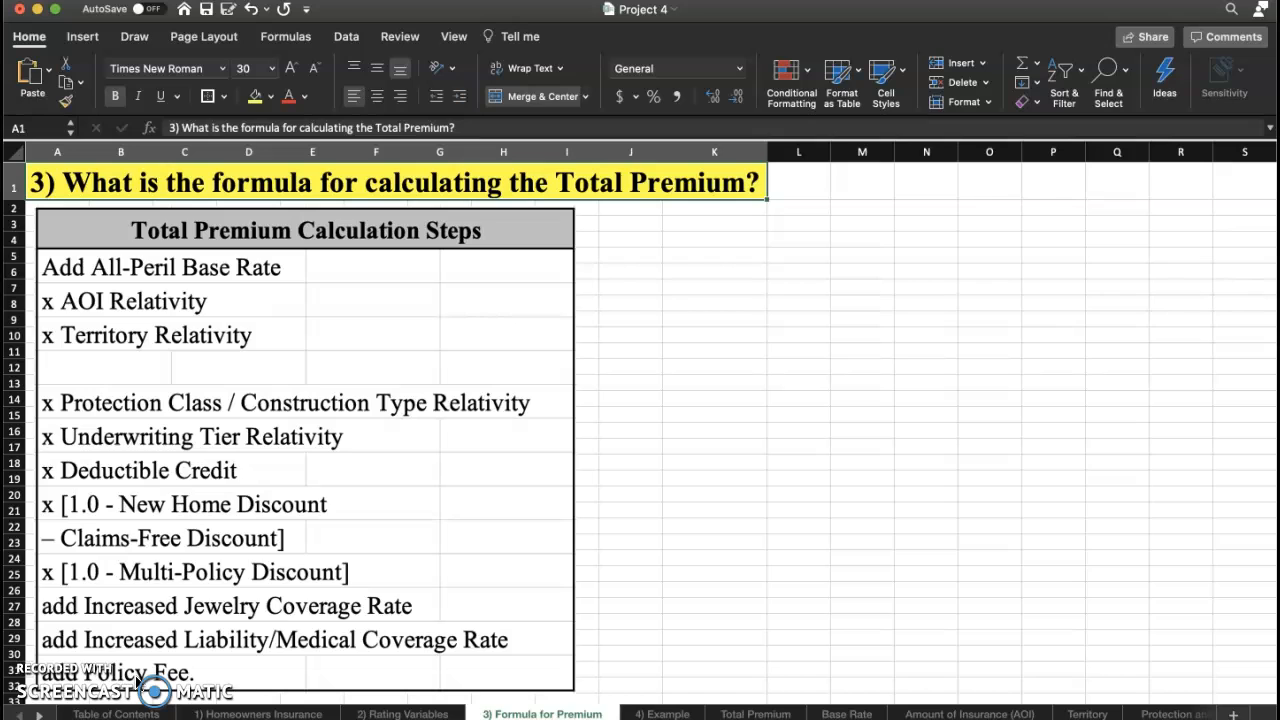
pyautogui.hotkey('ctrl', 'pagedown')
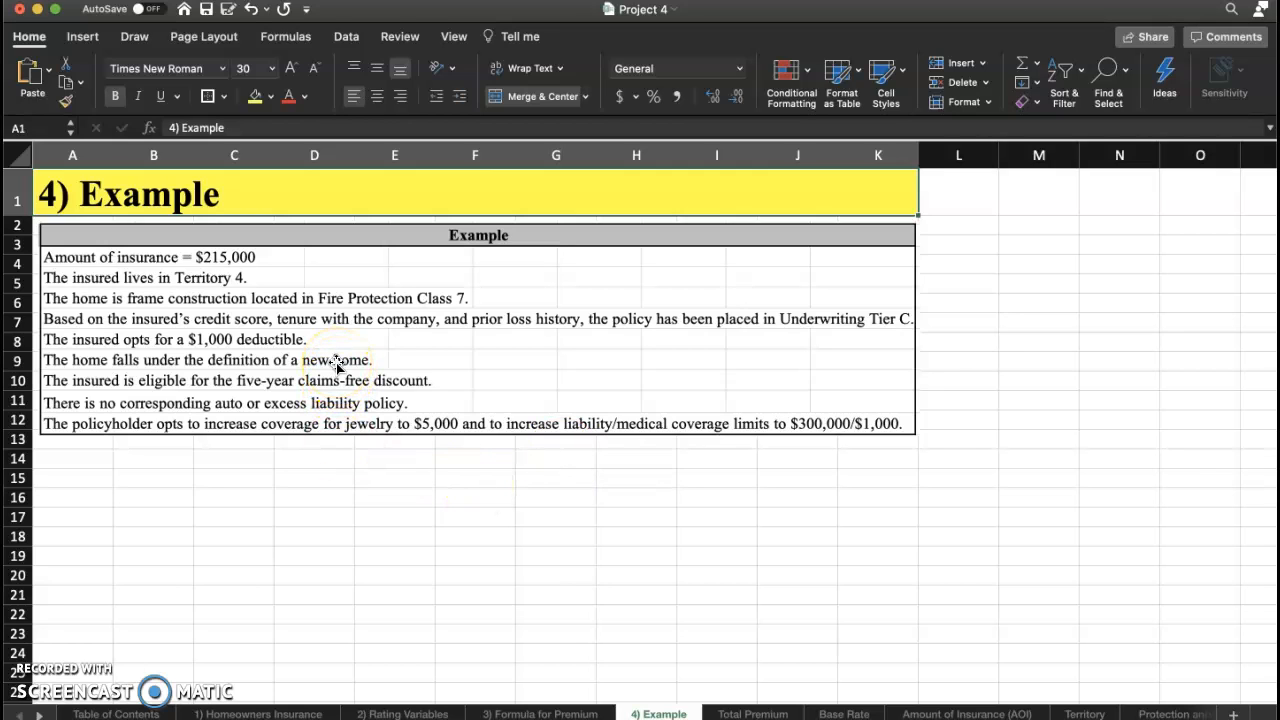
pyautogui.hotkey('ctrl', 'pagedown')
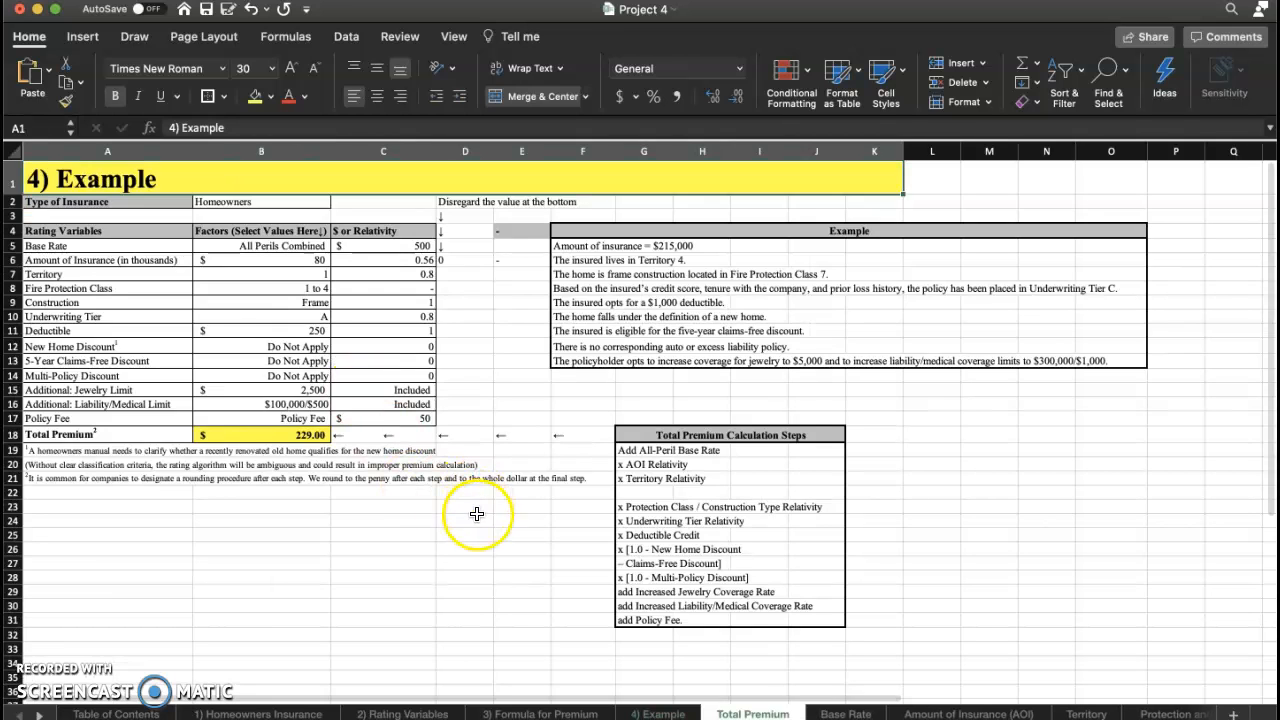
# Inspect the Total Premium rating factors and the amount of insurance choices, then return to the Example sheet.
pyautogui.moveTo(477, 514); pyautogui.dragTo(262, 325)
pyautogui.click(228, 316)
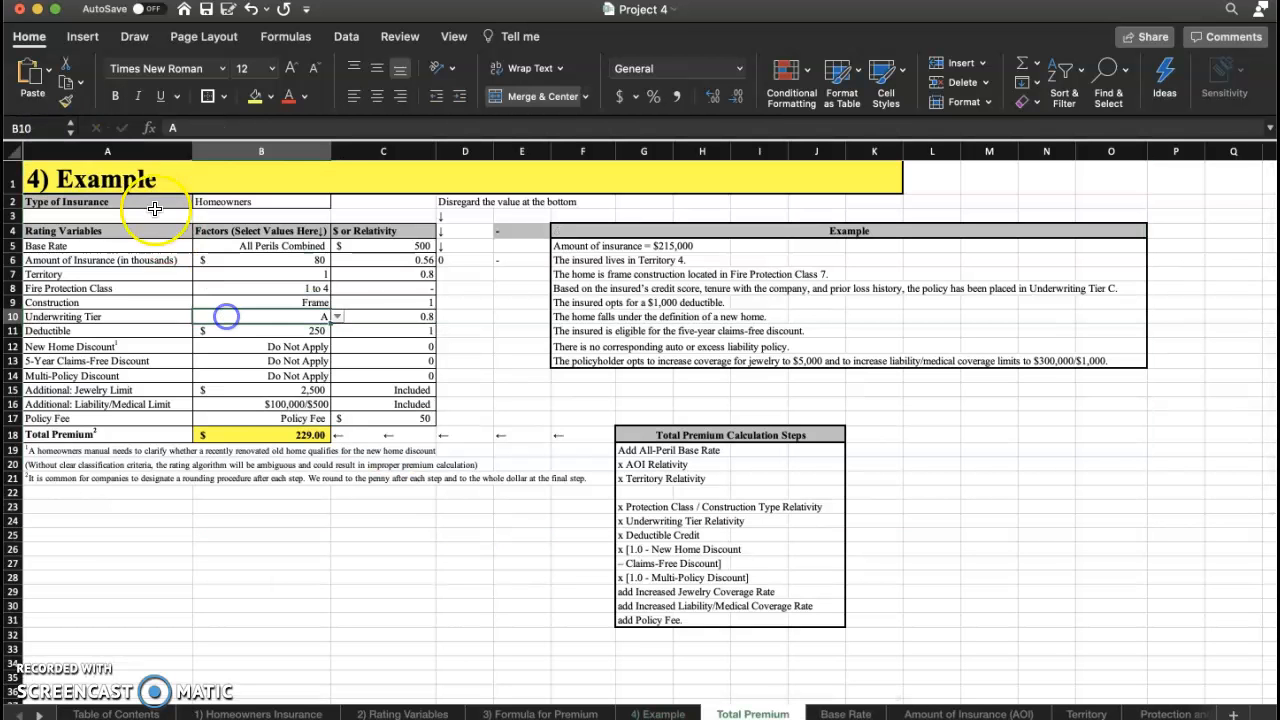
pyautogui.click(136, 178)
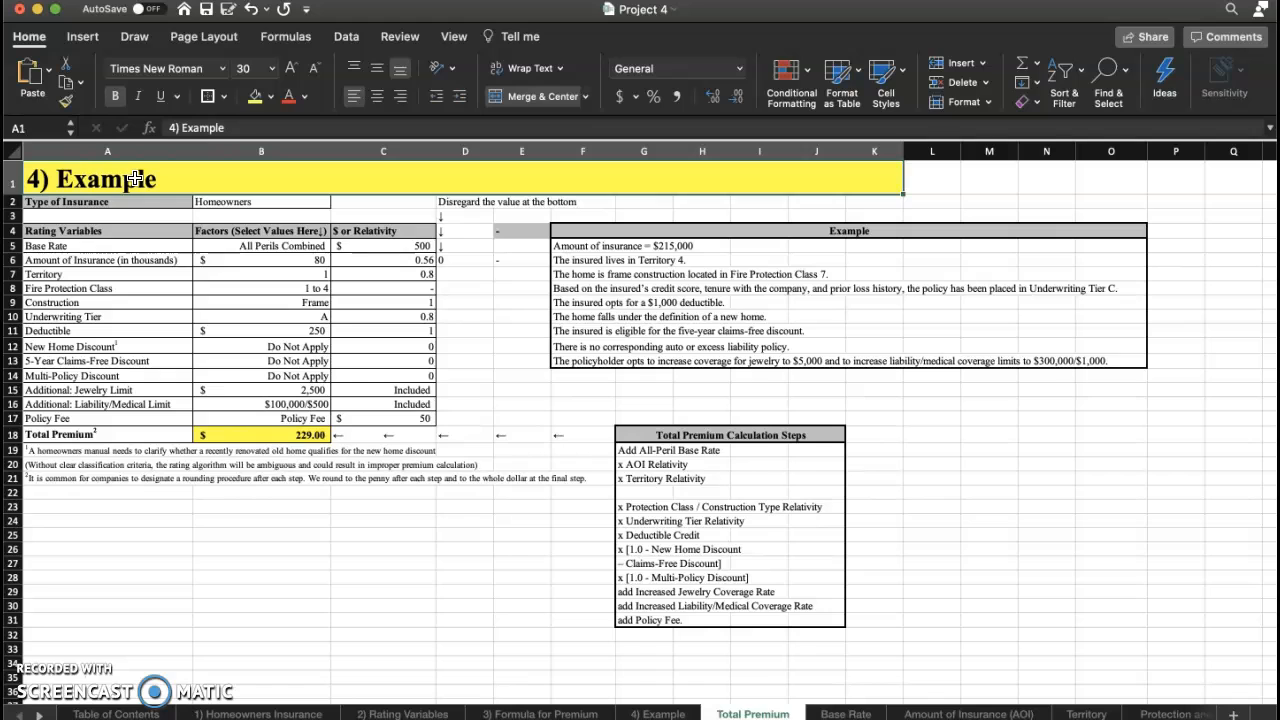
pyautogui.click(314, 272)
pyautogui.click(320, 262)
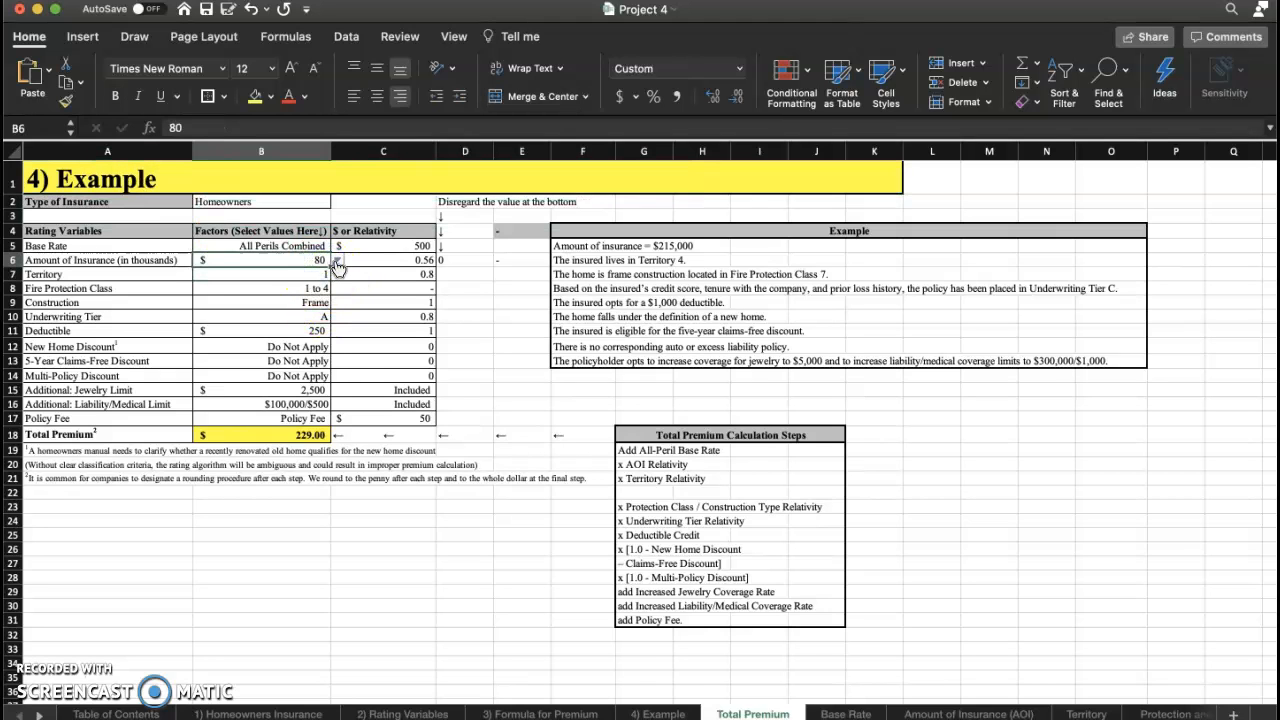
pyautogui.click(337, 263)
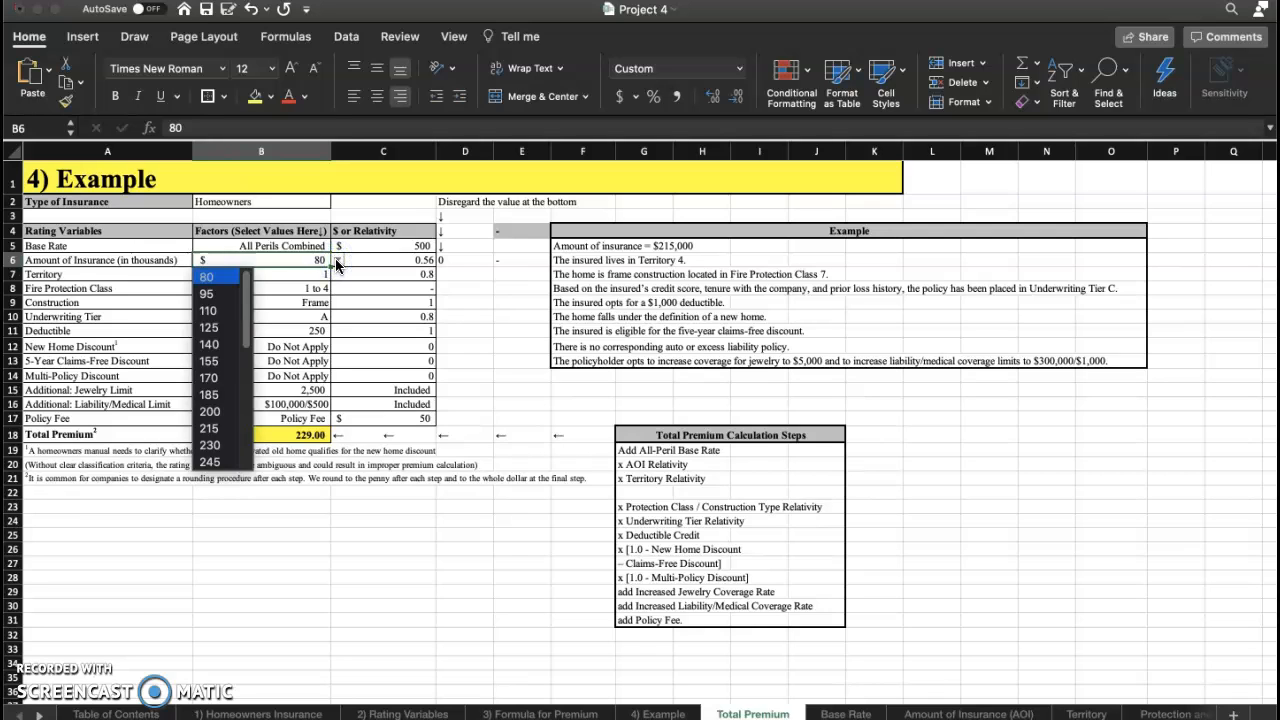
pyautogui.click(311, 262)
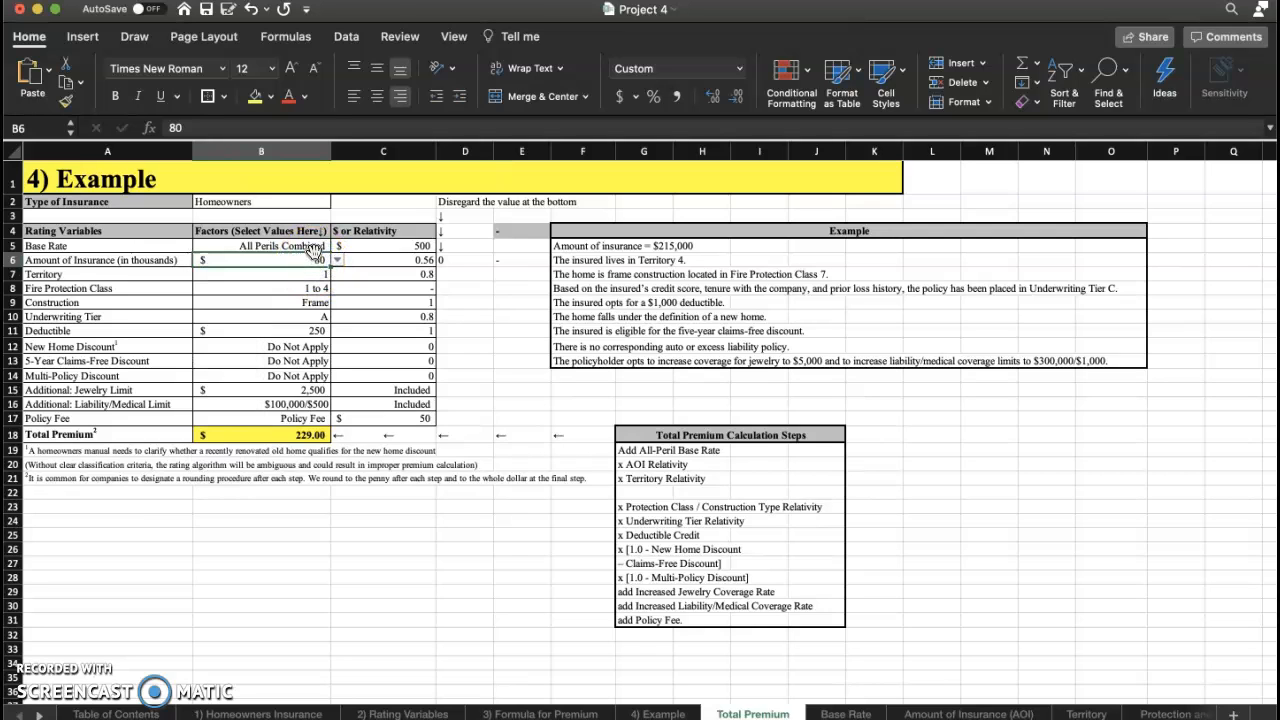
pyautogui.click(668, 712)
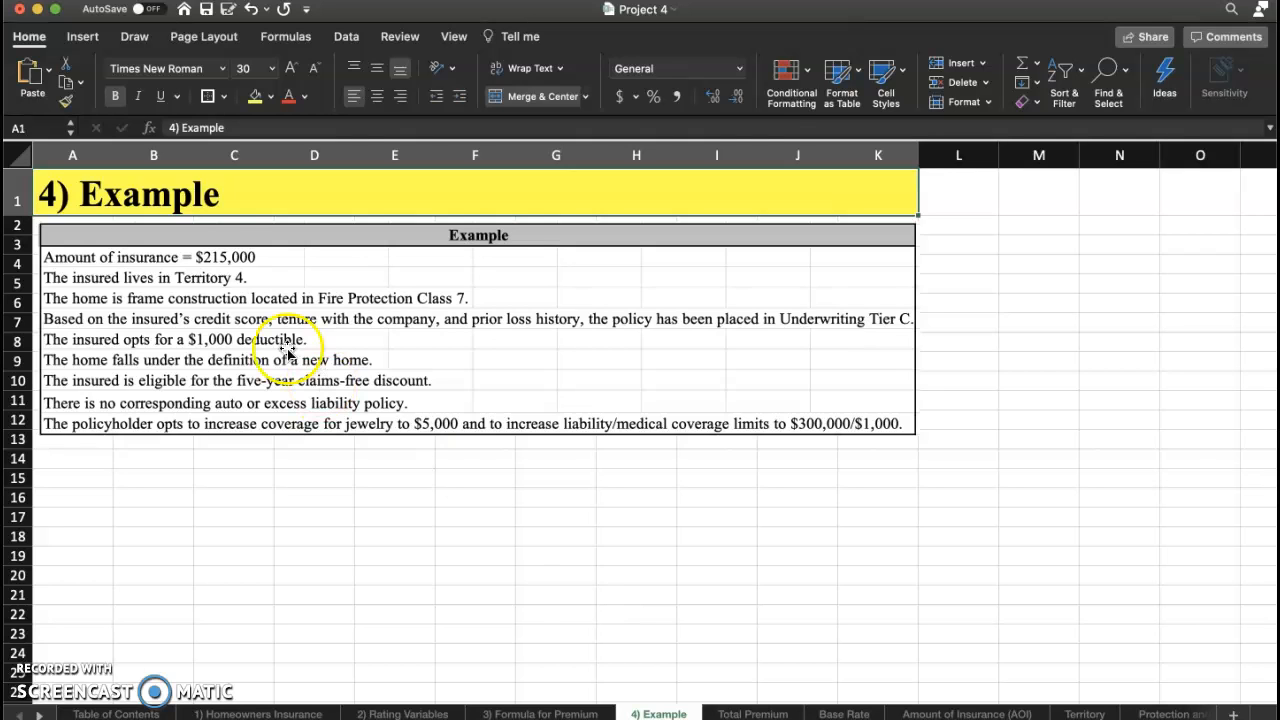
# Open the Total Premium sheet and set the base rate factor to All Perils Combined.
pyautogui.click(229, 255)
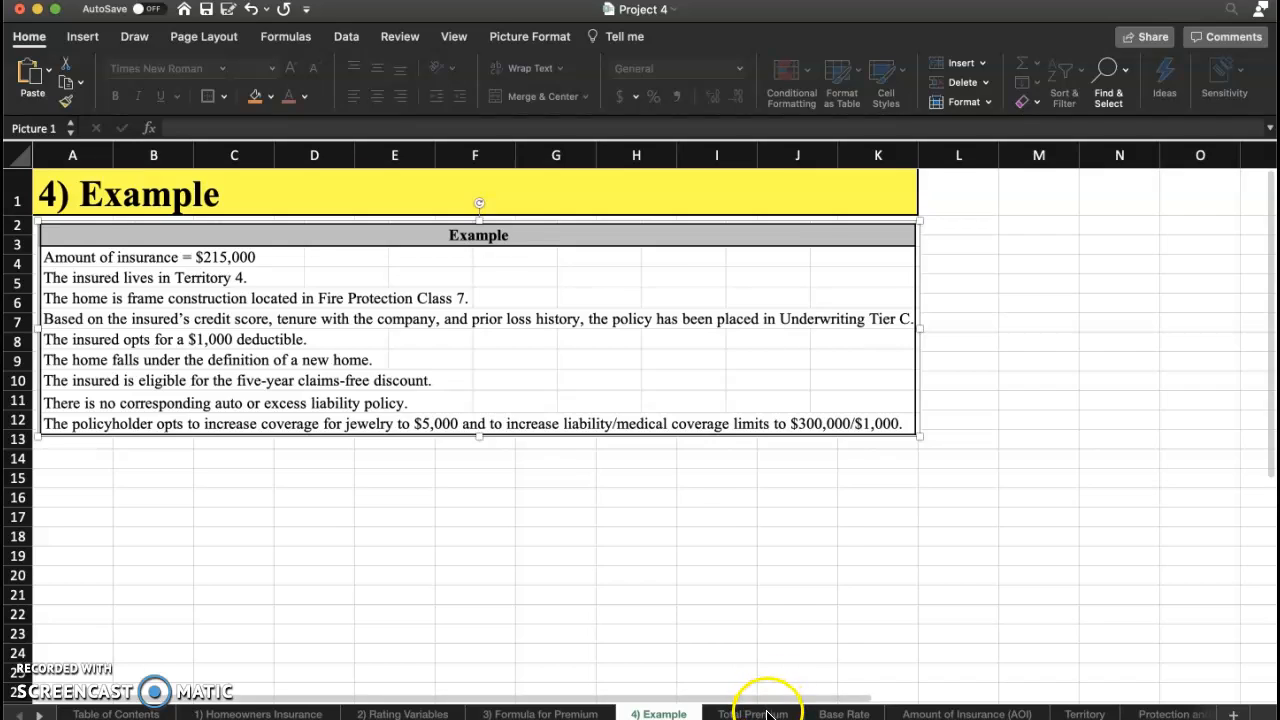
pyautogui.click(760, 713)
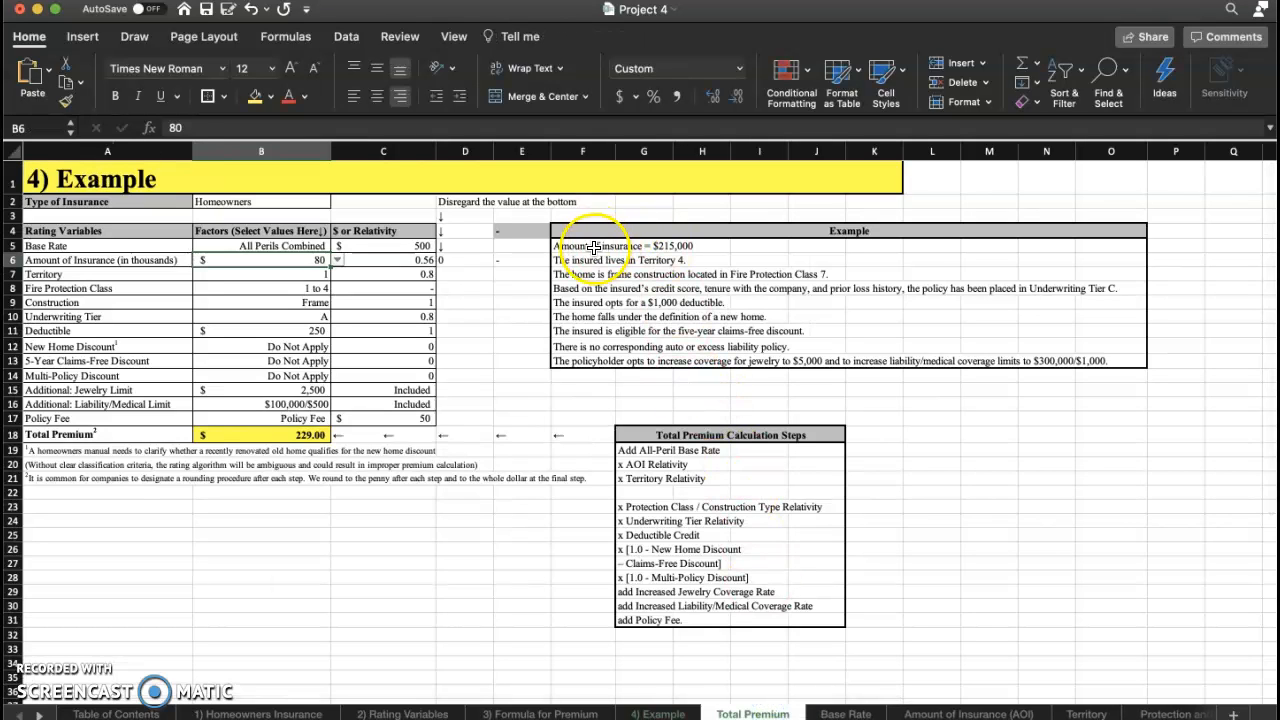
pyautogui.moveTo(587, 233); pyautogui.dragTo(1054, 366)
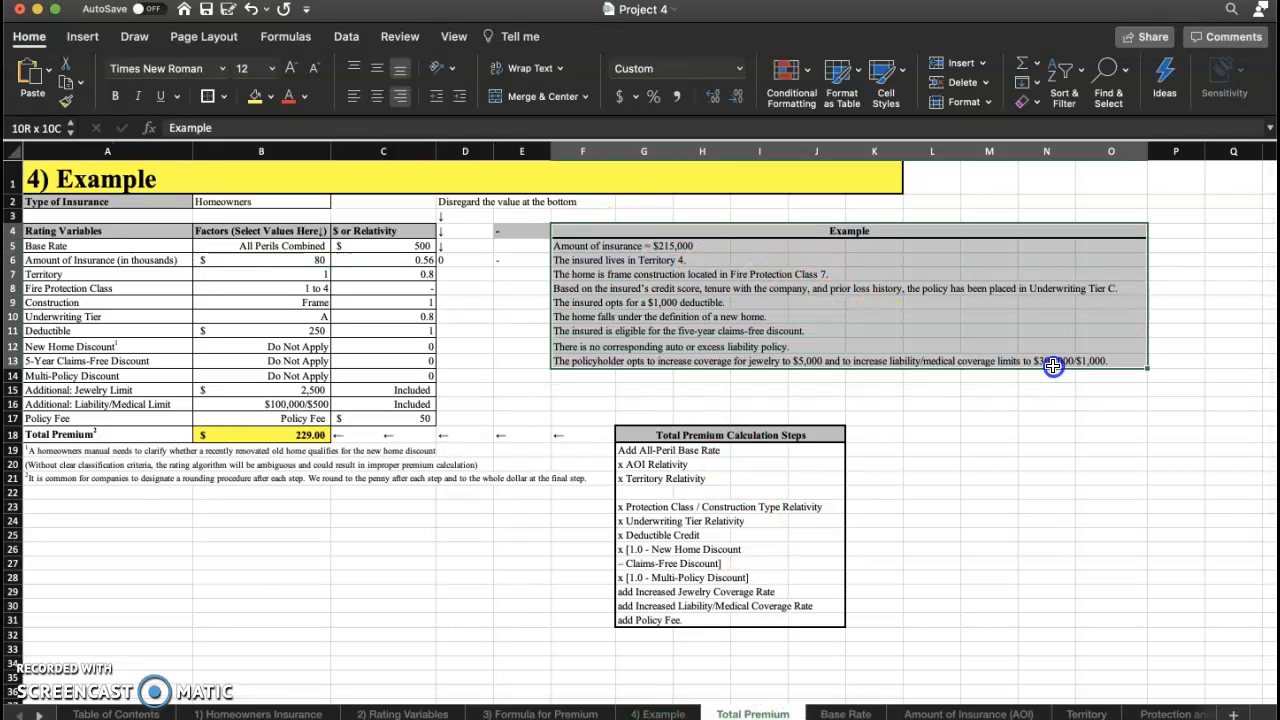
pyautogui.click(297, 246)
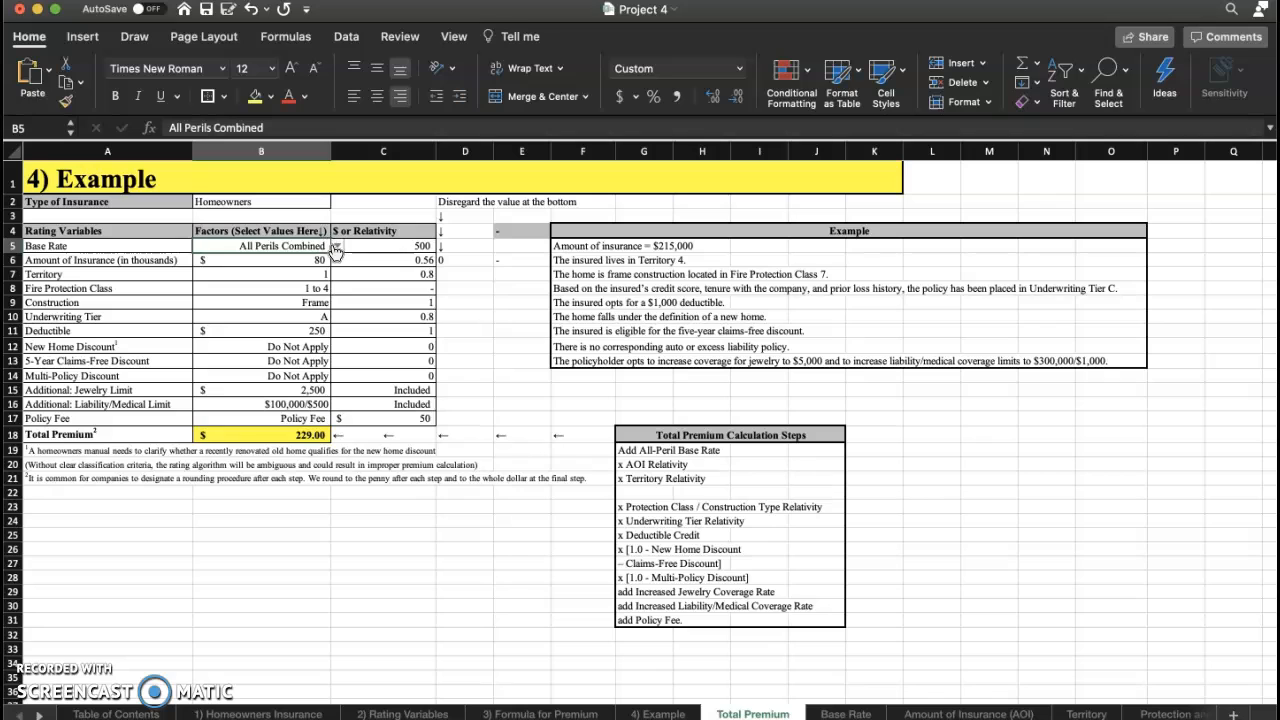
pyautogui.click(337, 248)
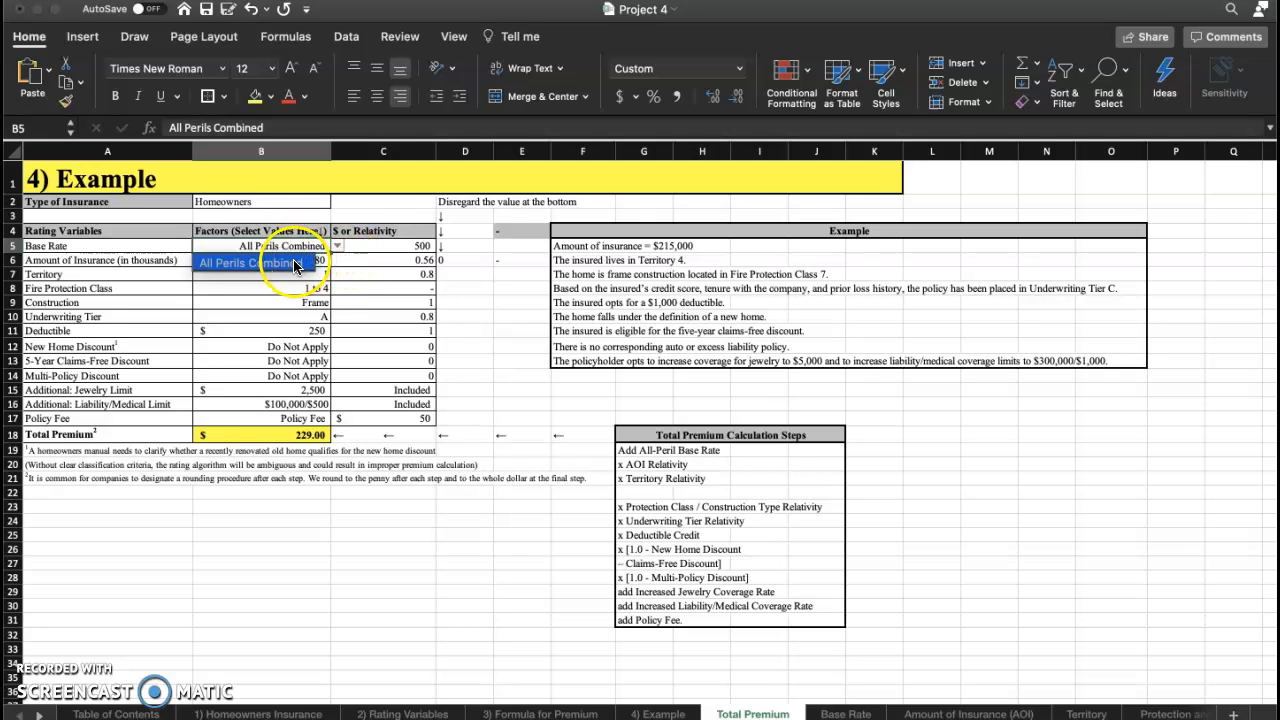
pyautogui.click(296, 264)
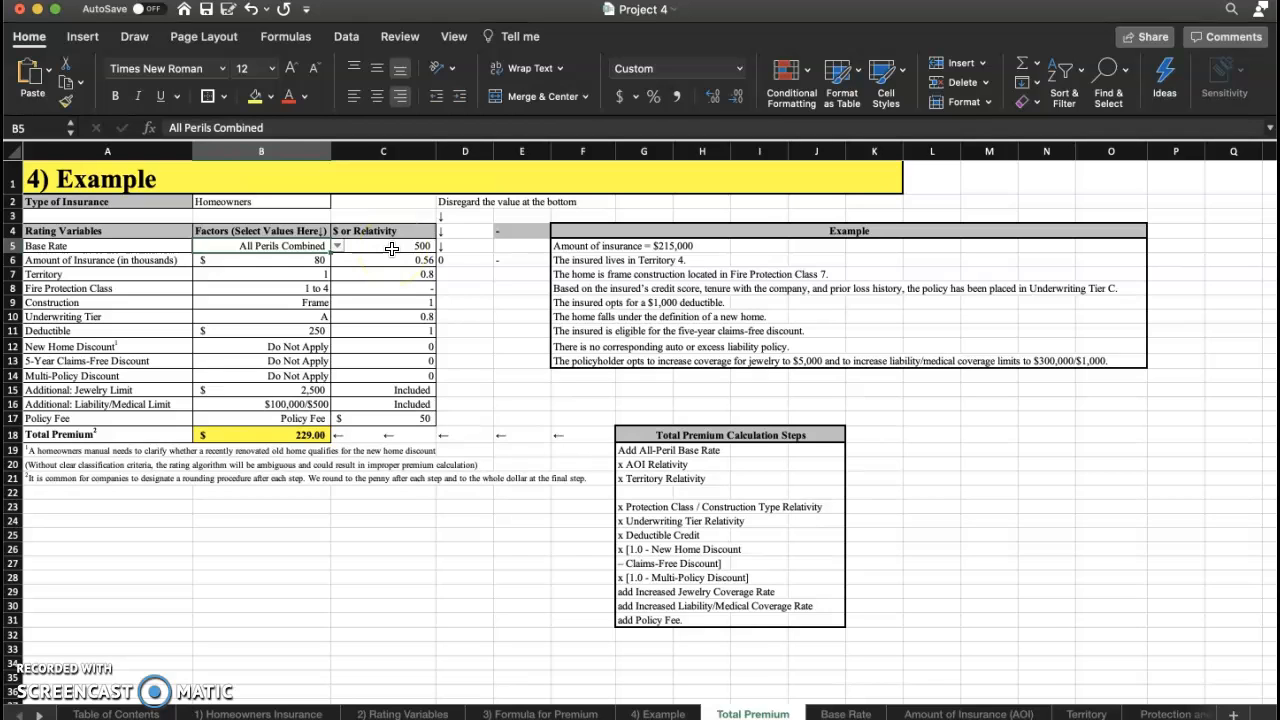
# Set the amount of insurance (in thousands) to 215.
pyautogui.click(296, 261)
pyautogui.click(339, 261)
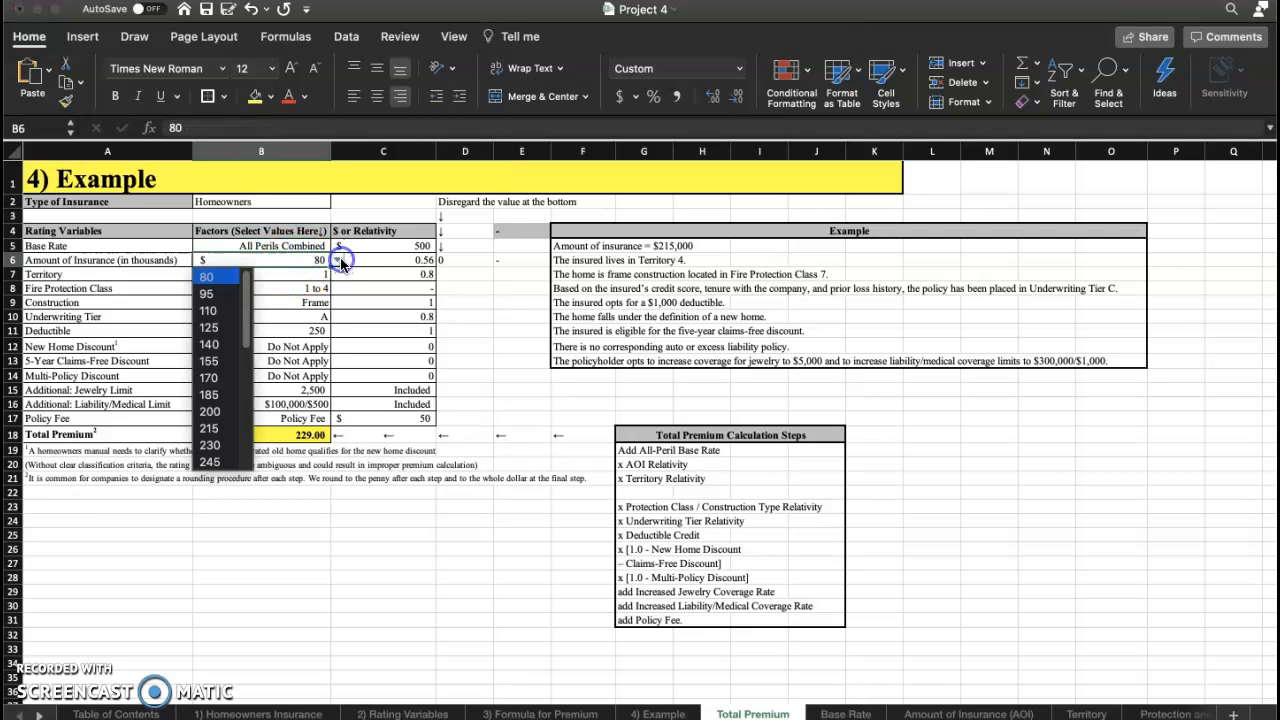
pyautogui.scroll(-6, 224, 433)
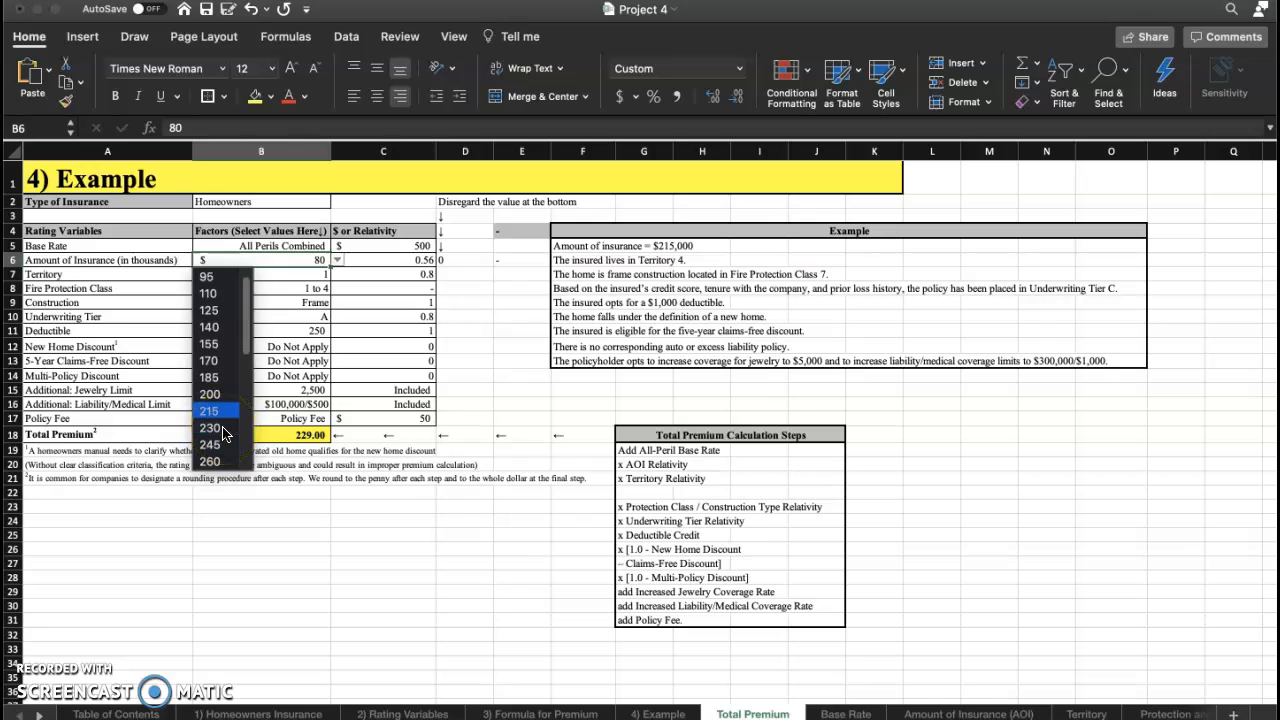
pyautogui.scroll(6, 221, 437)
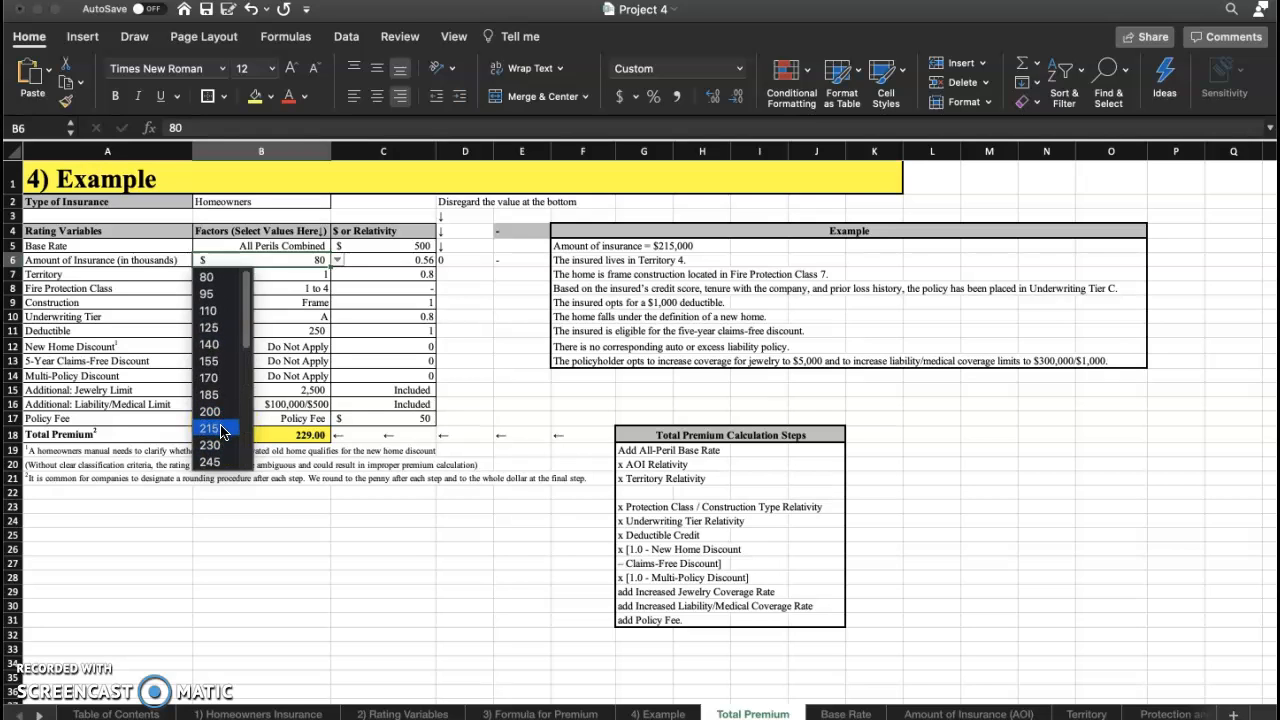
pyautogui.click(220, 428)
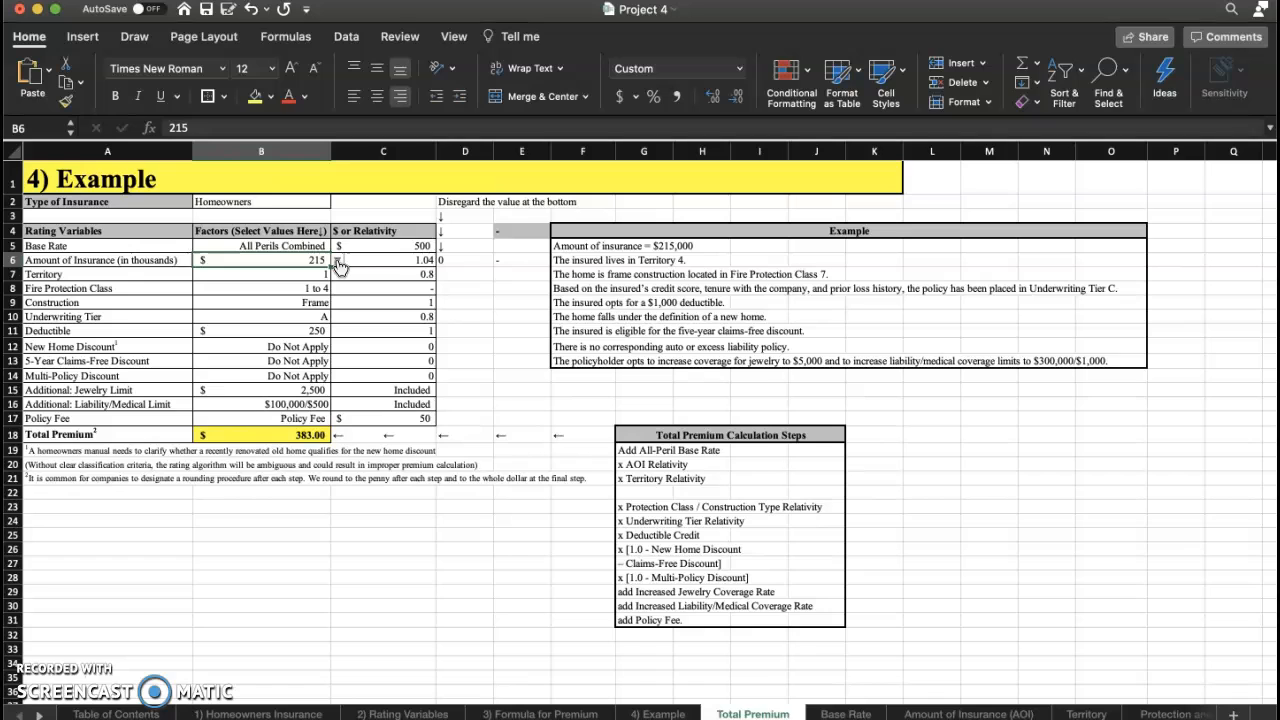
# Try amount of insurance values of 95 and 80, then set it back to 215.
pyautogui.click(338, 262)
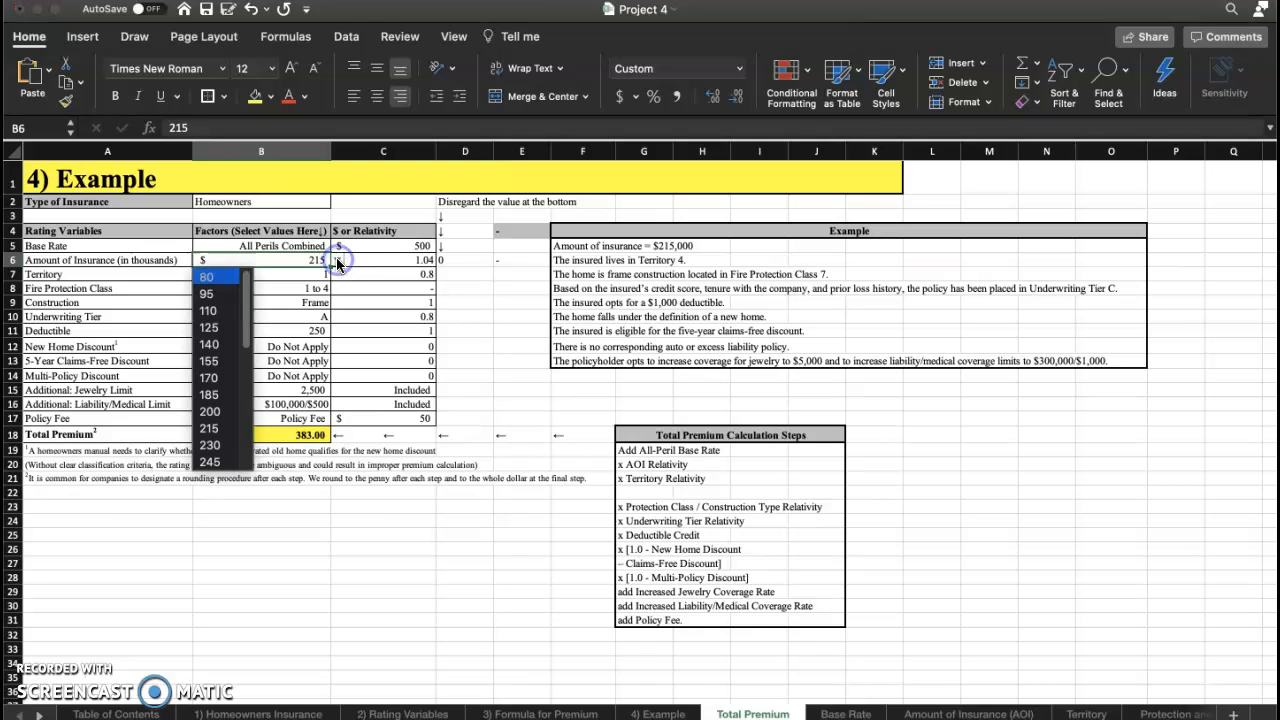
pyautogui.click(229, 293)
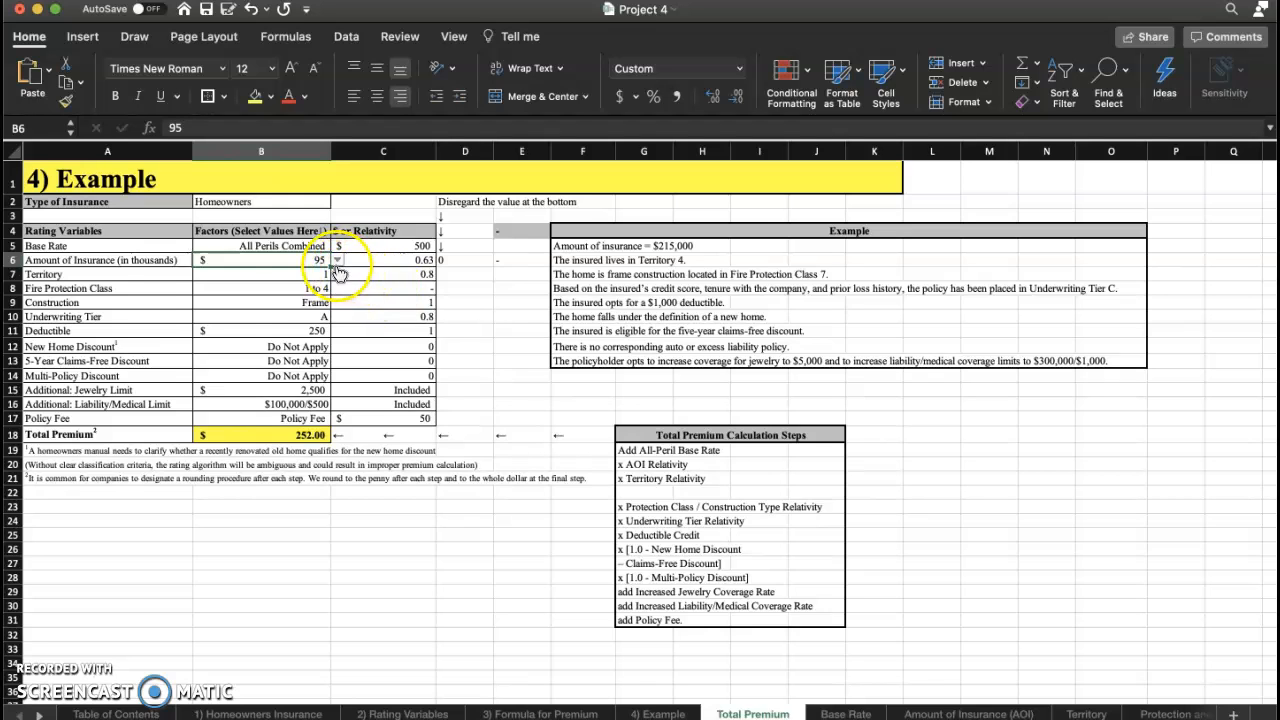
pyautogui.click(338, 260)
pyautogui.click(227, 278)
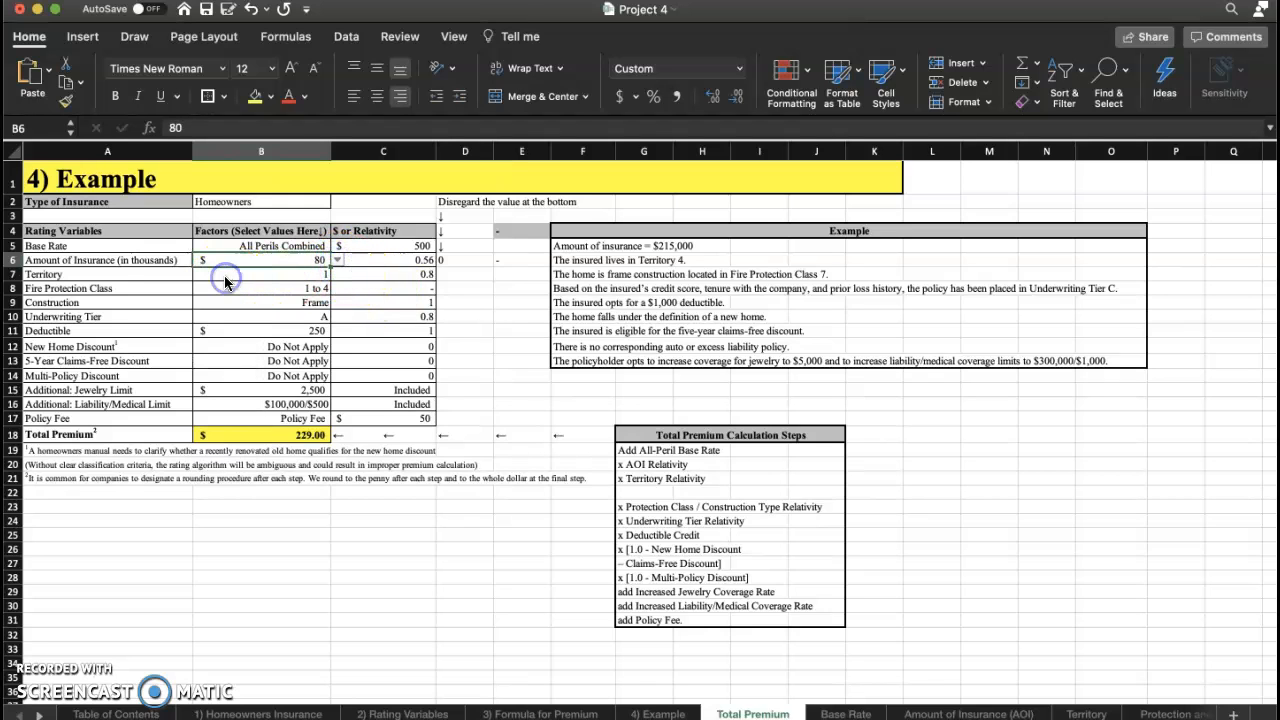
pyautogui.click(337, 262)
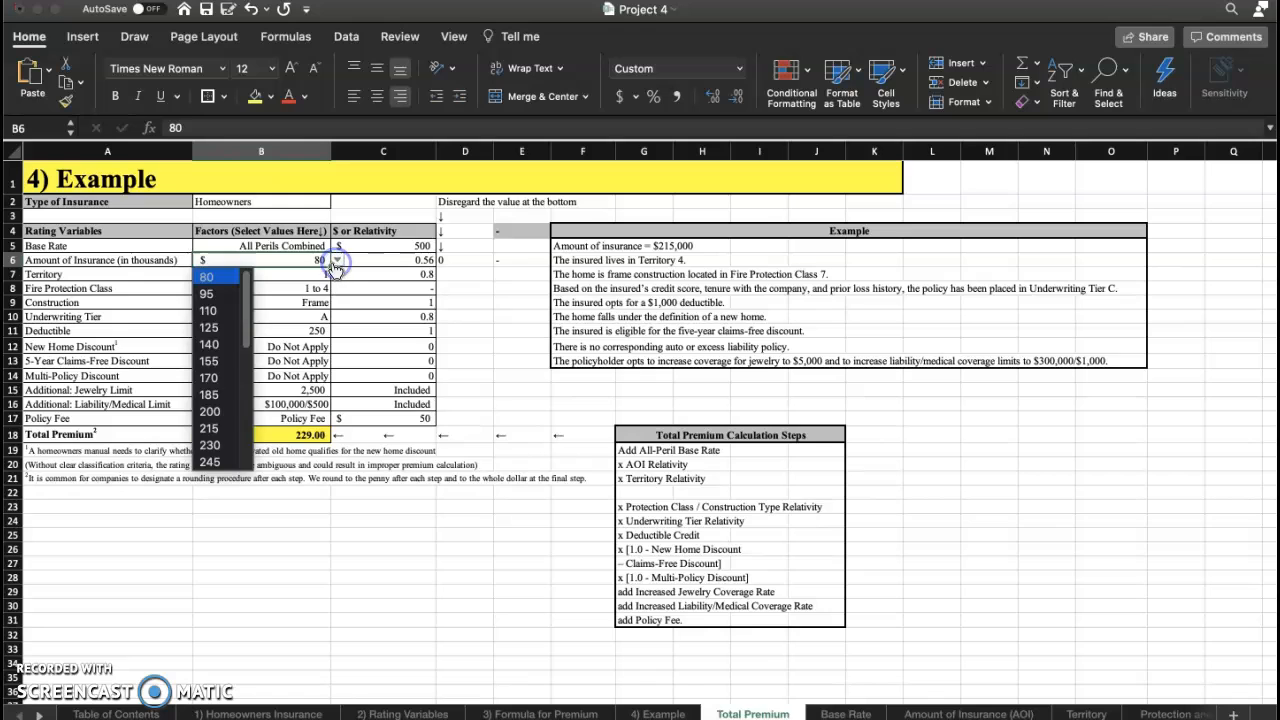
pyautogui.click(232, 428)
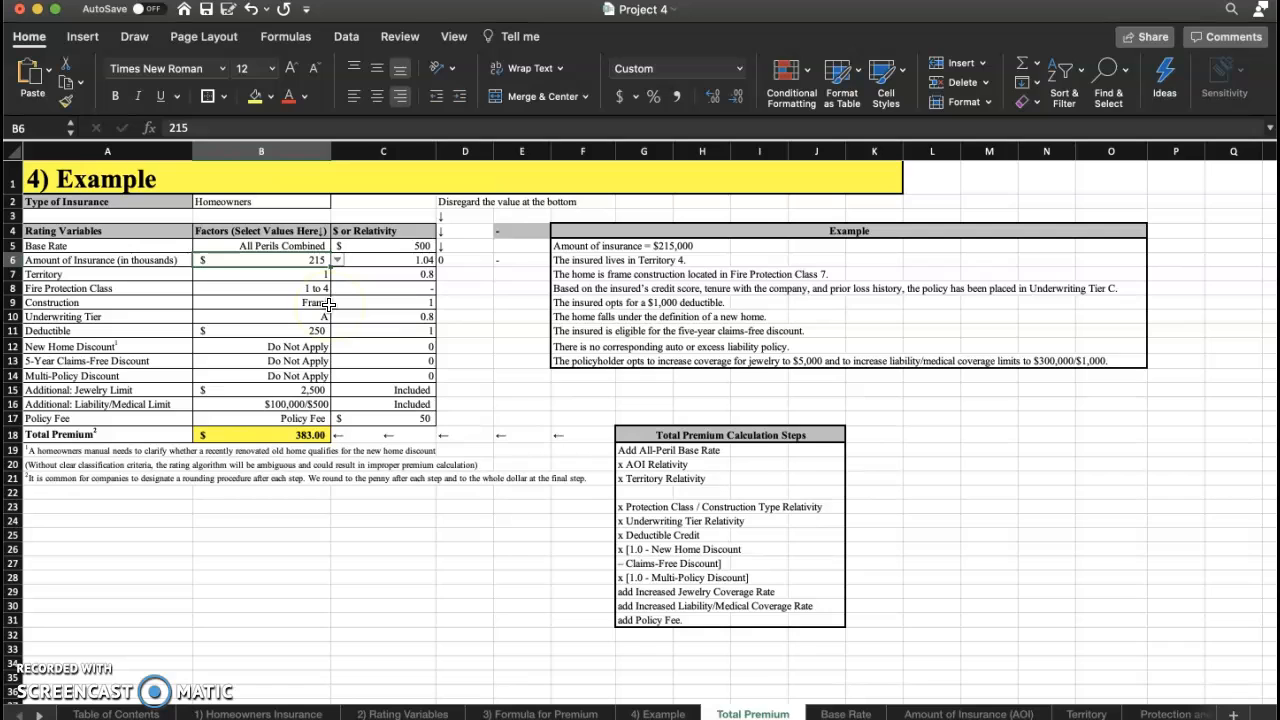
# Set the territory to 4 and the fire protection class to 7.
pyautogui.click(316, 275)
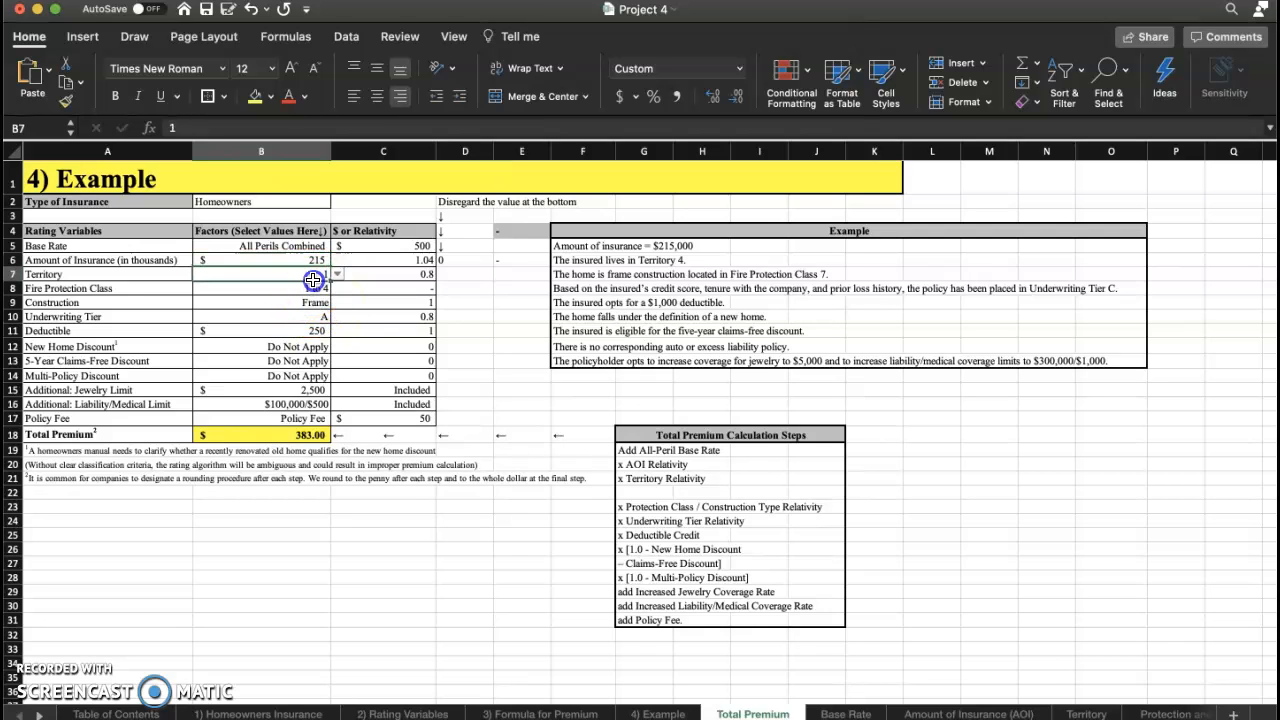
pyautogui.click(337, 274)
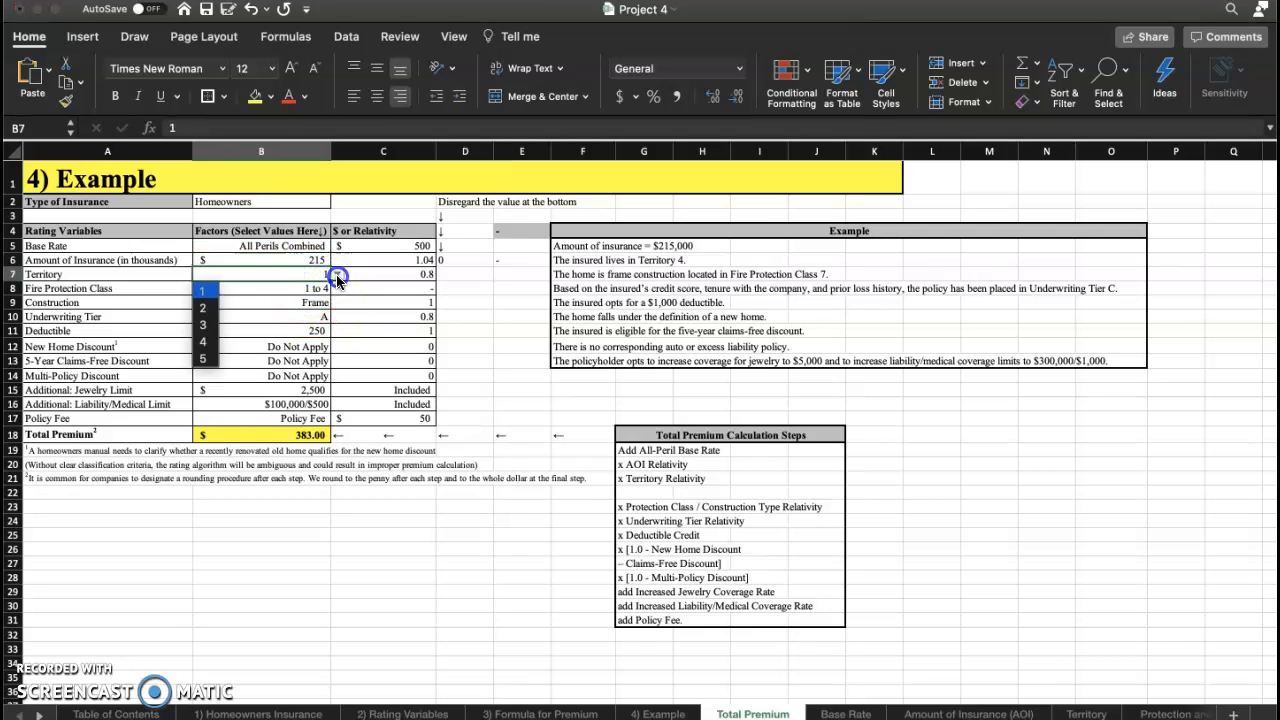
pyautogui.click(213, 340)
pyautogui.click(283, 290)
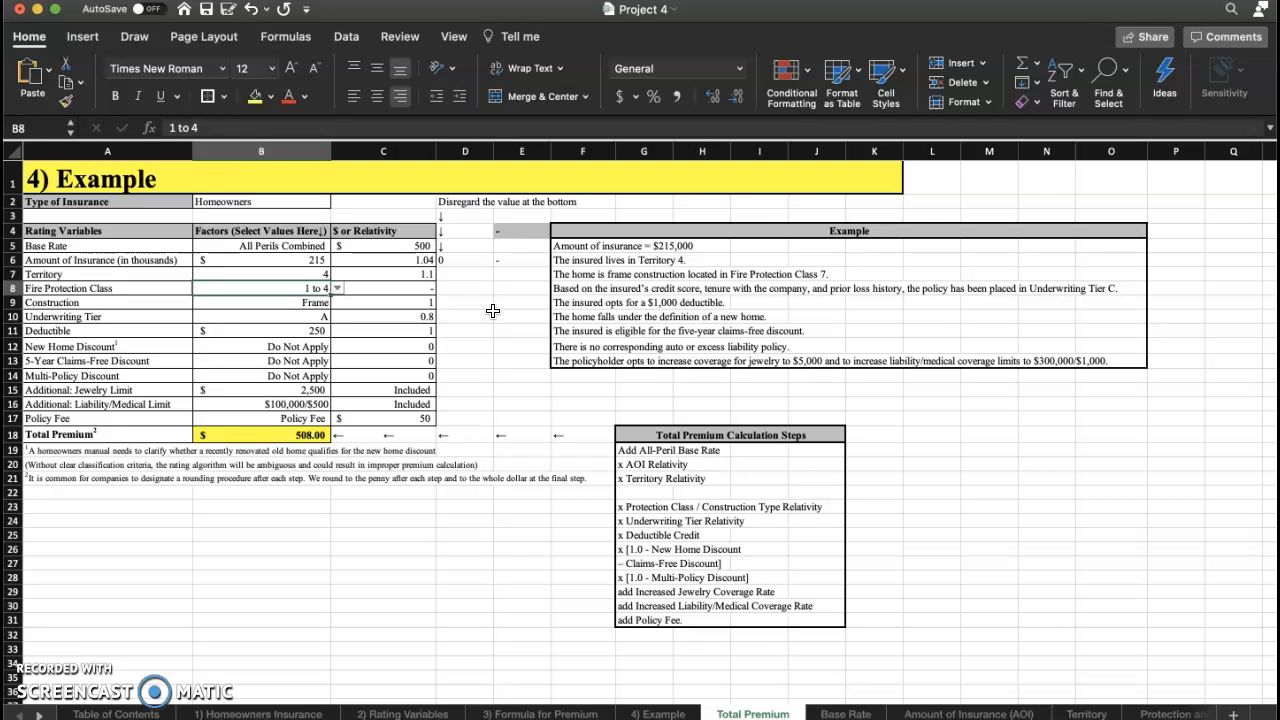
pyautogui.click(337, 288)
pyautogui.click(237, 352)
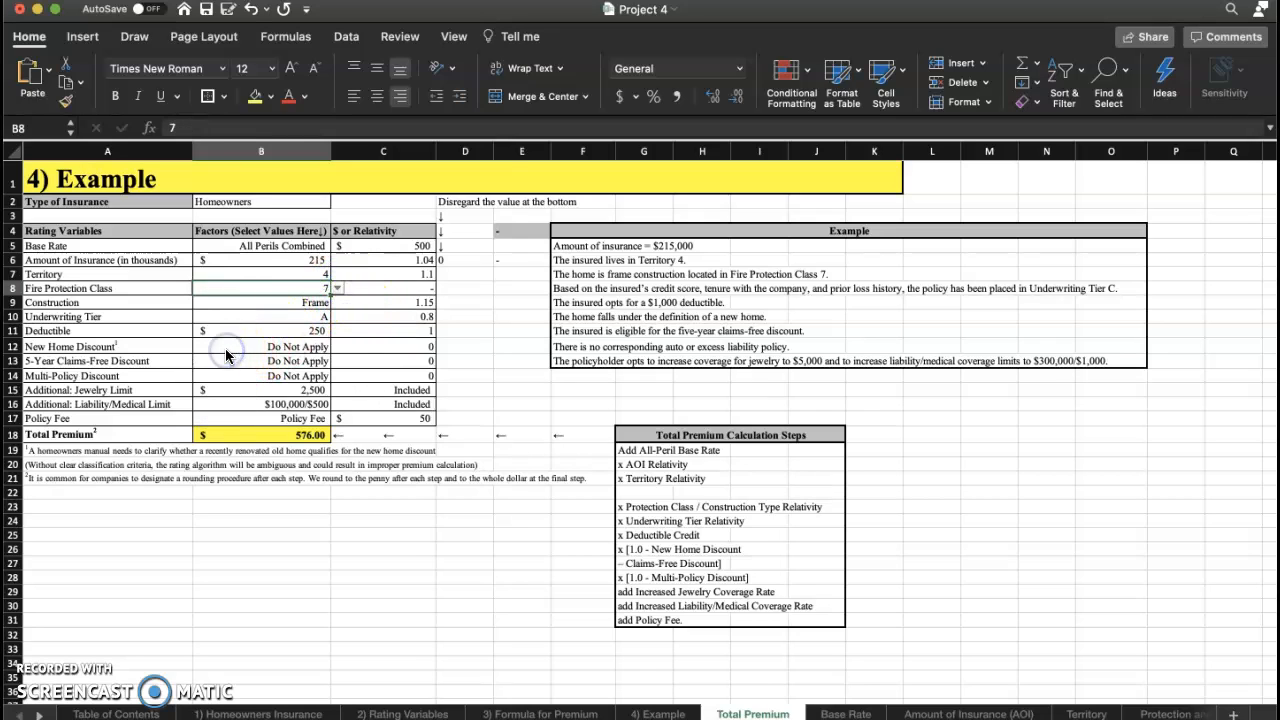
# Set construction to Frame and the underwriting tier to C.
pyautogui.click(290, 302)
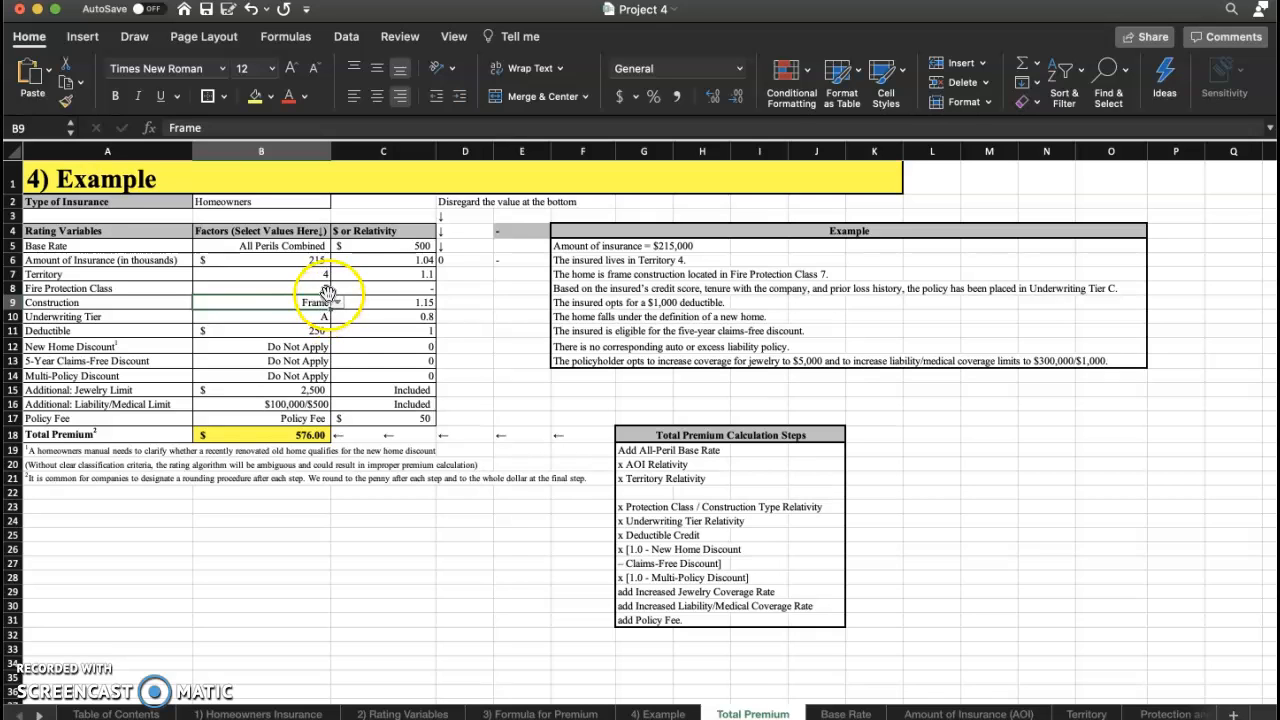
pyautogui.click(337, 302)
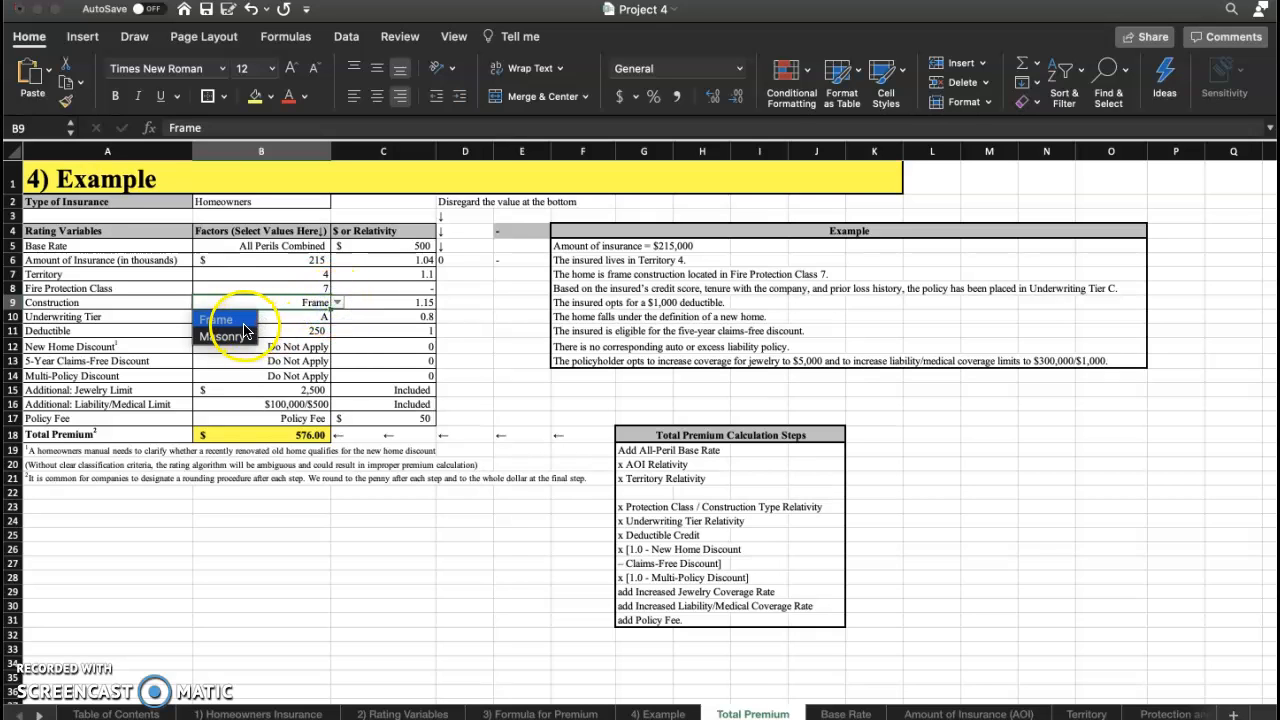
pyautogui.click(243, 321)
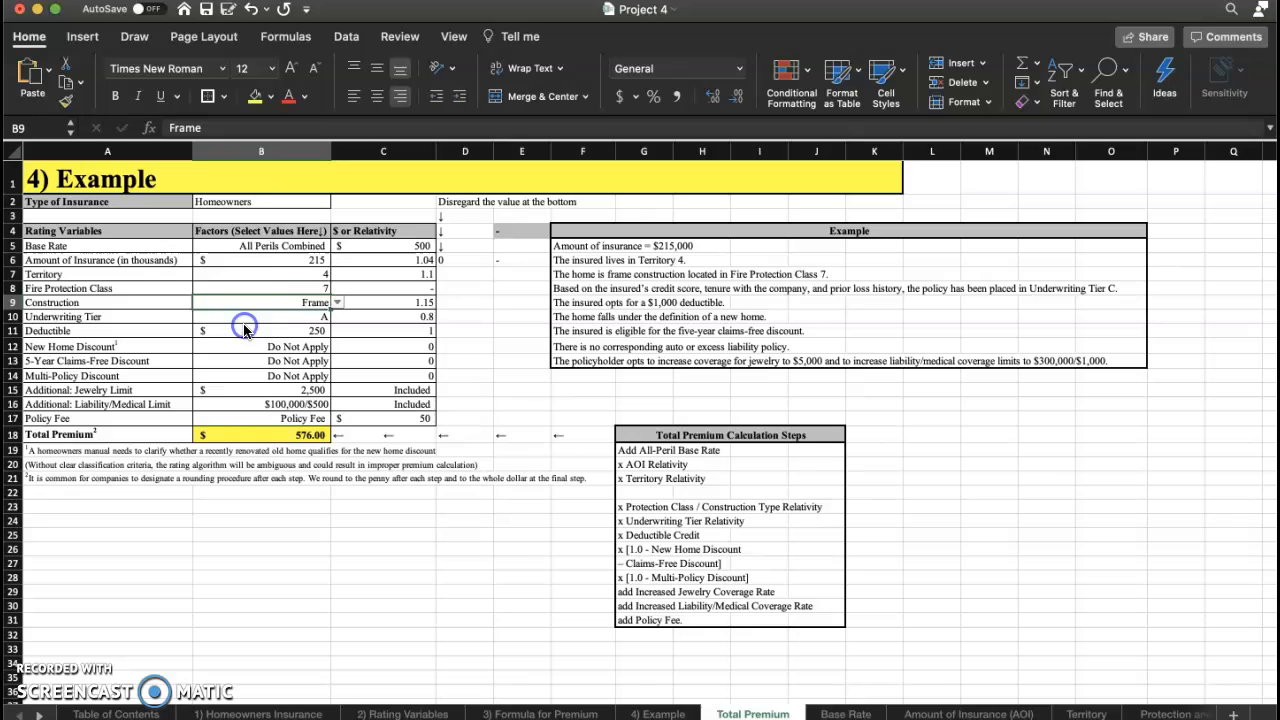
pyautogui.click(297, 318)
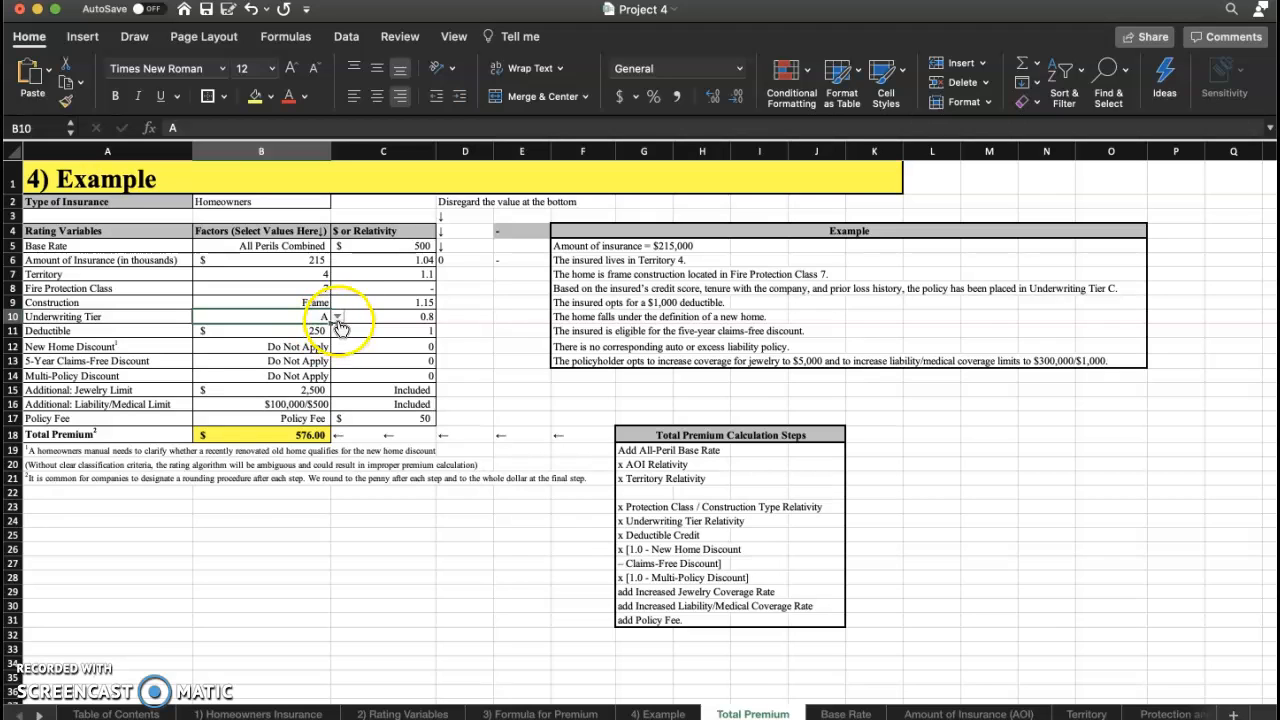
pyautogui.click(337, 316)
pyautogui.click(210, 366)
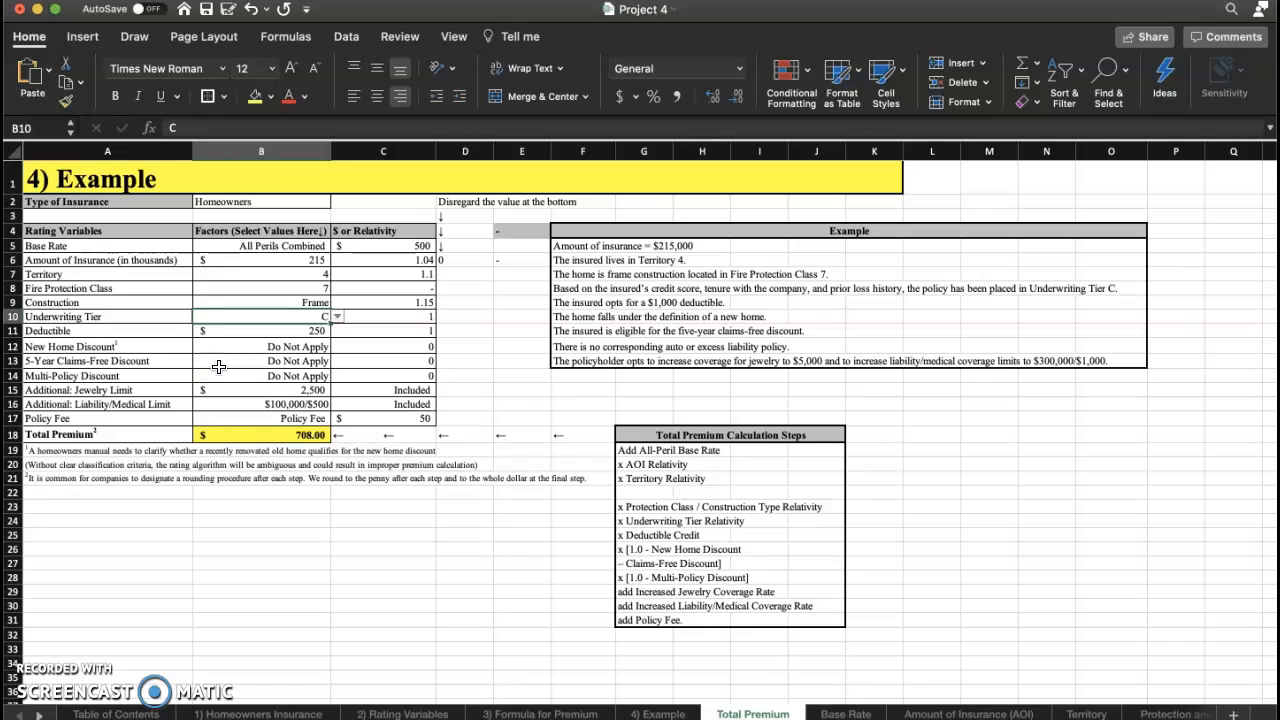
# Set the deductible to 1,000.
pyautogui.click(294, 334)
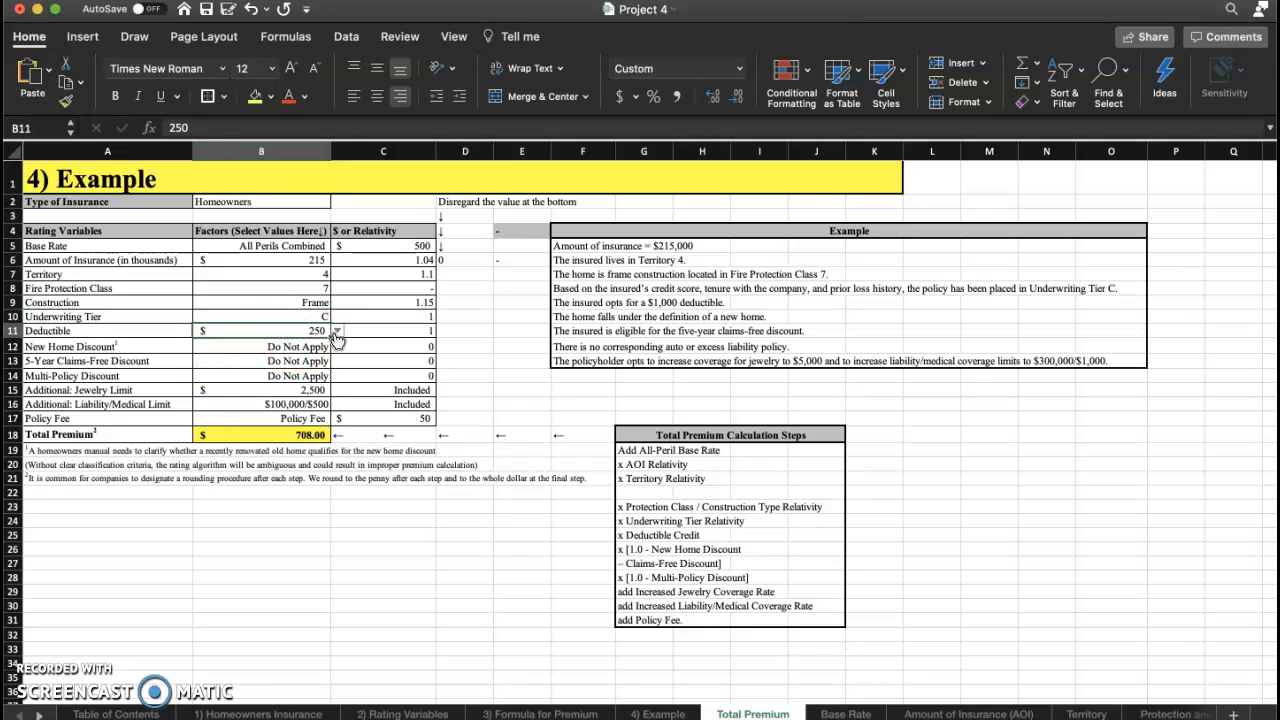
pyautogui.click(336, 331)
pyautogui.click(229, 380)
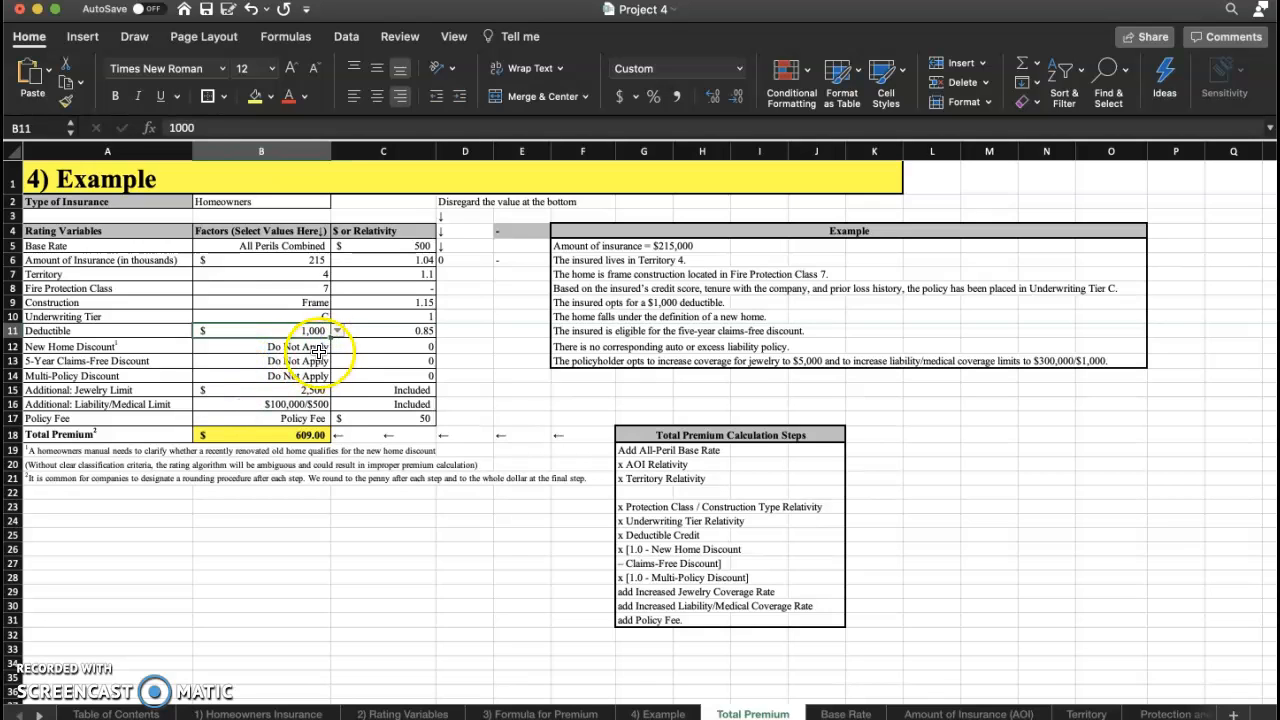
# Set both the new home discount and the five-year claims-free discount to Apply.
pyautogui.click(318, 349)
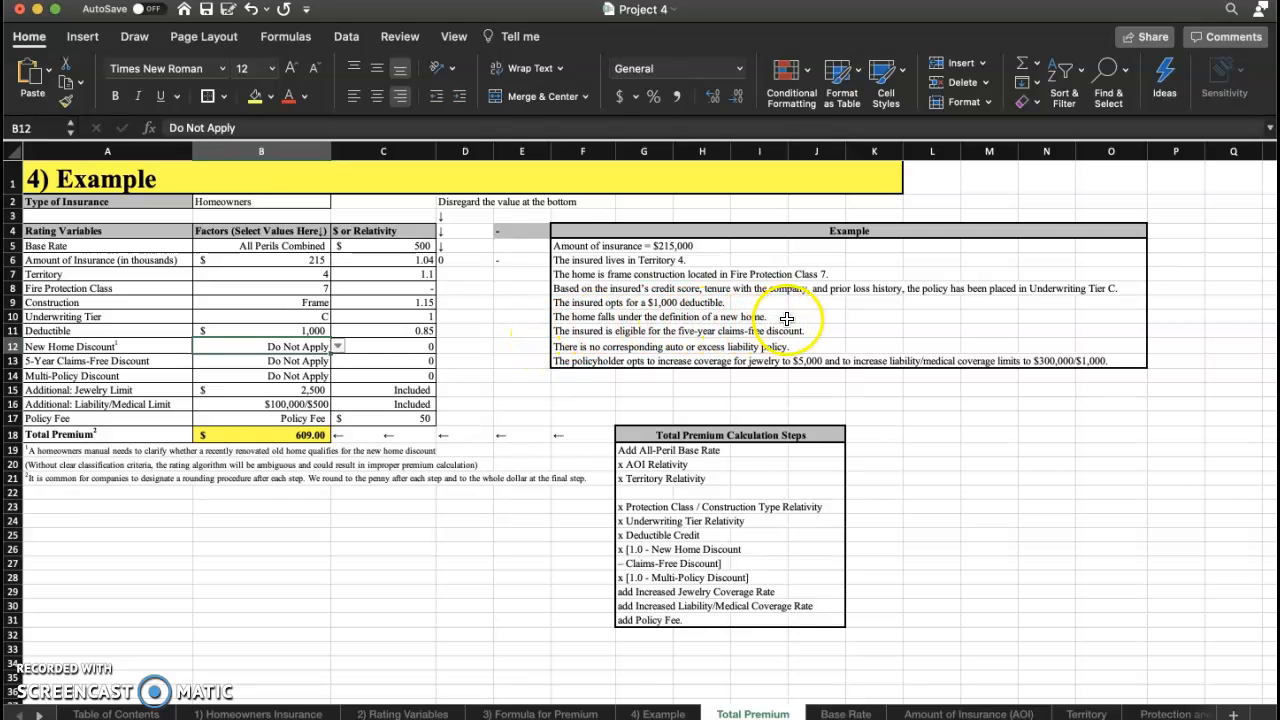
pyautogui.click(339, 347)
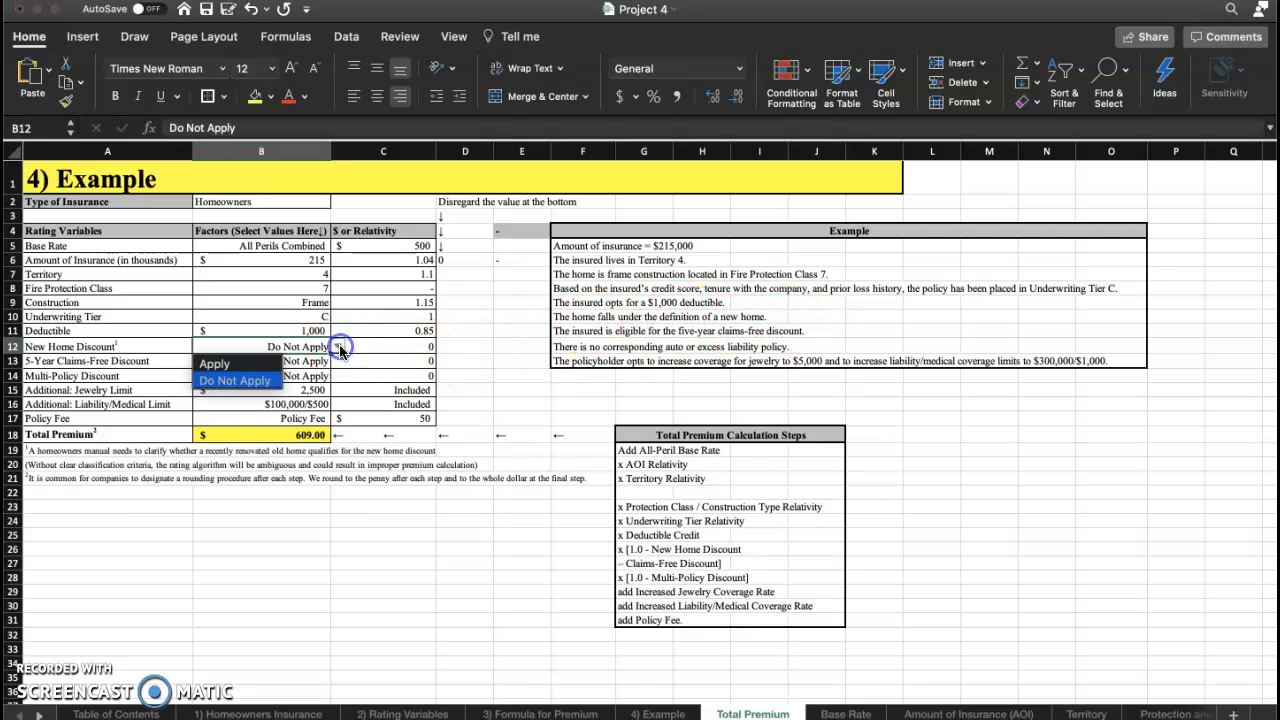
pyautogui.click(251, 367)
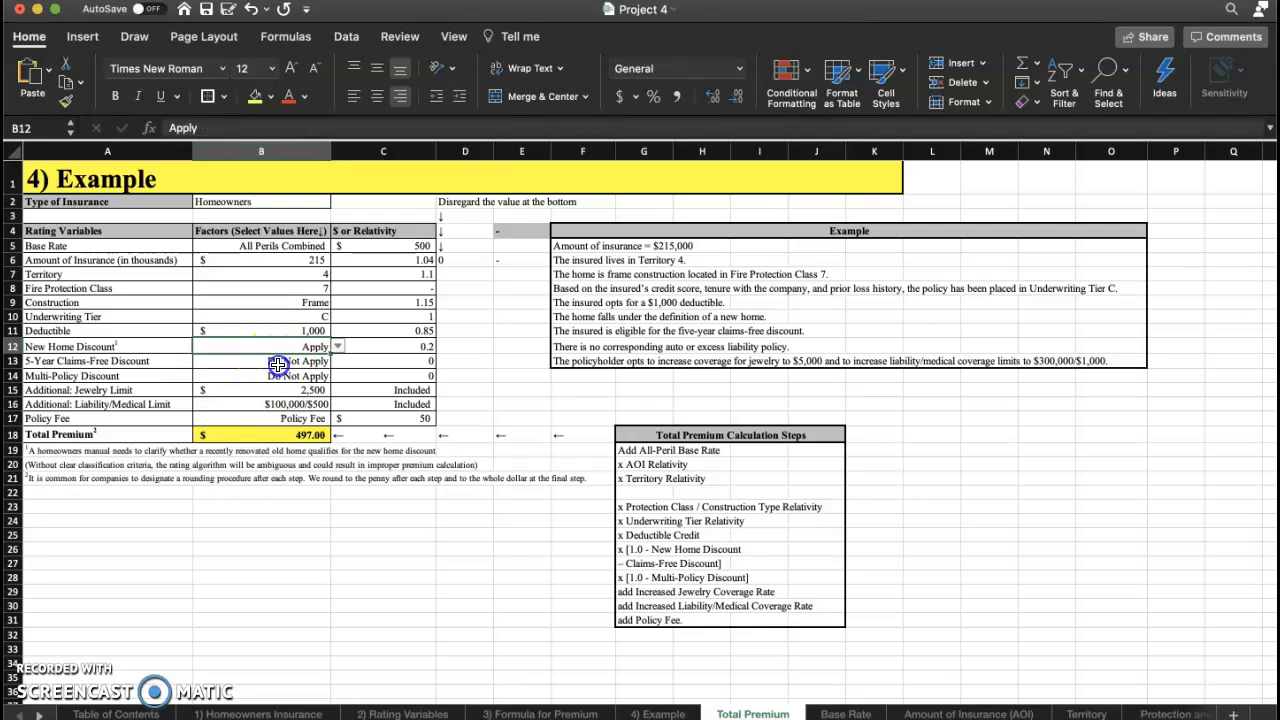
pyautogui.click(276, 363)
pyautogui.click(606, 342)
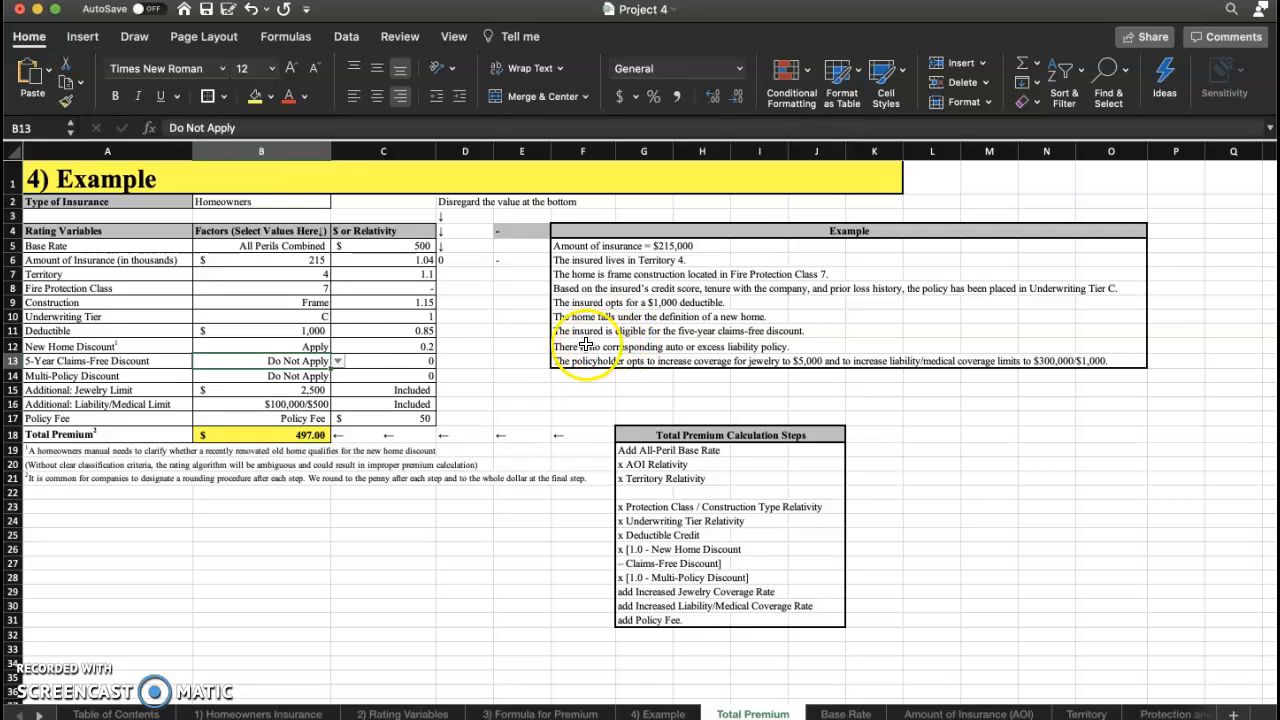
pyautogui.click(339, 362)
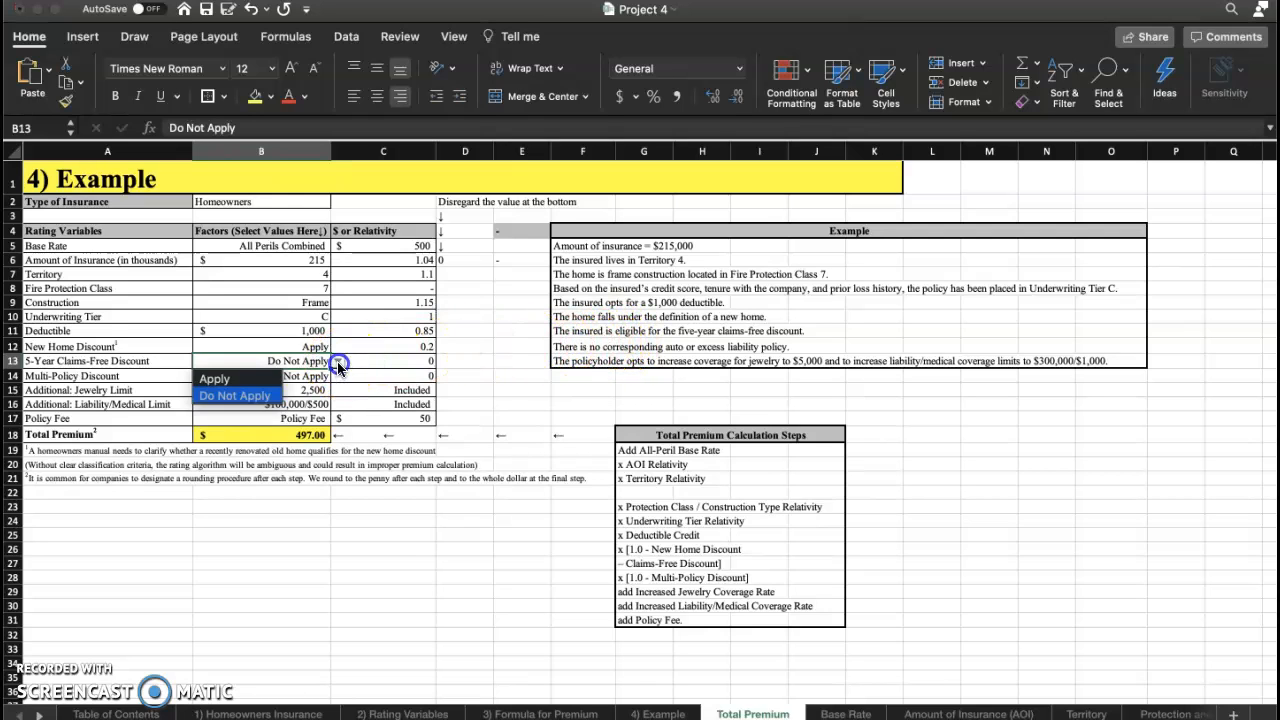
pyautogui.click(242, 376)
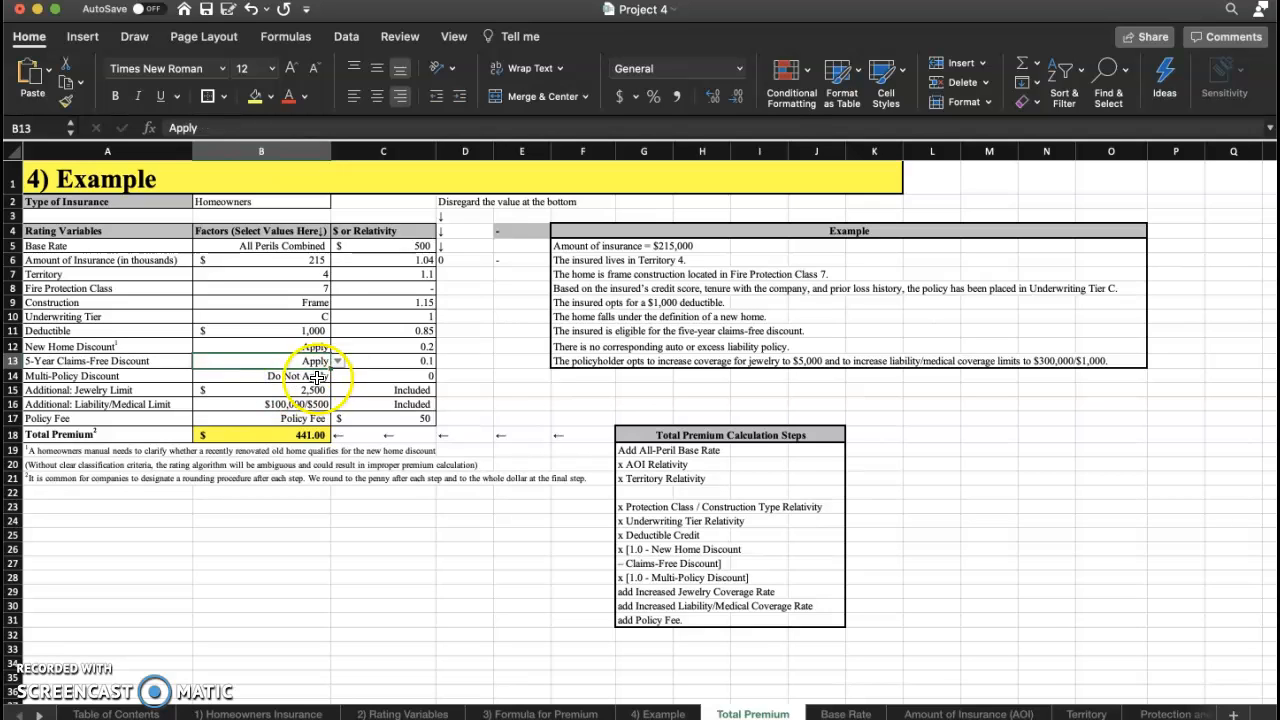
# Set the multi-policy discount to Do Not Apply.
pyautogui.click(304, 376)
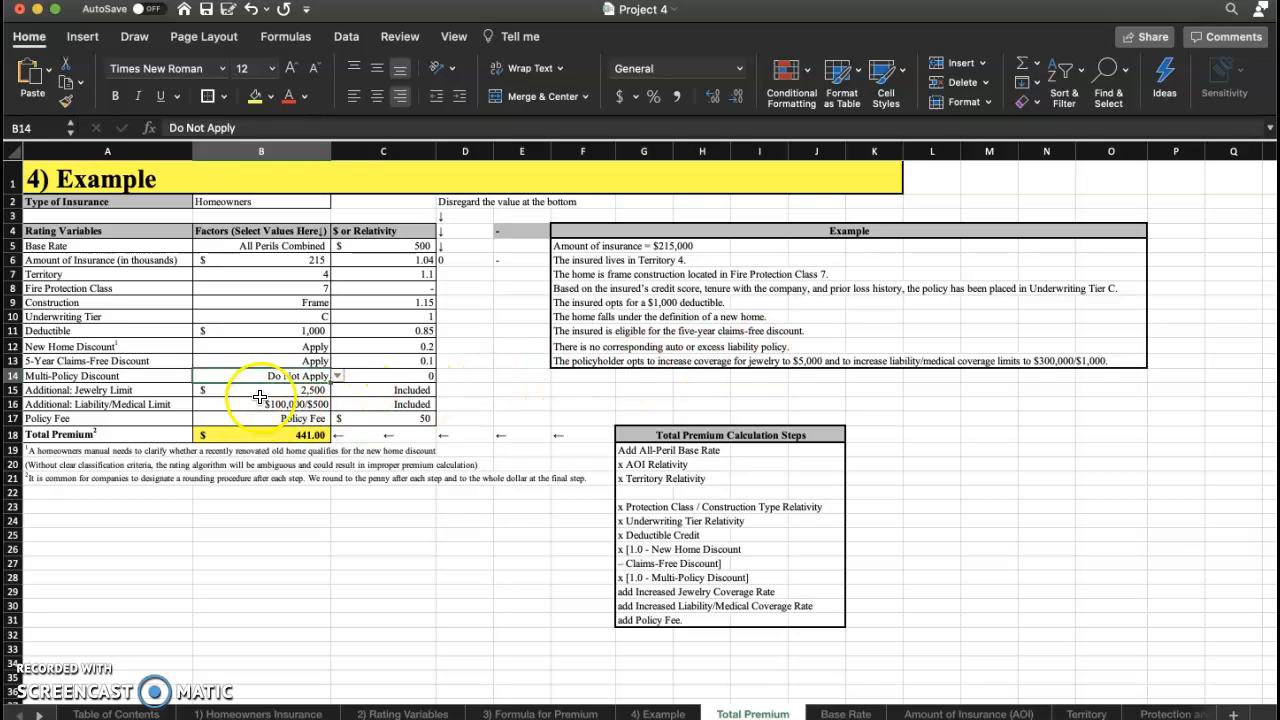
pyautogui.click(338, 377)
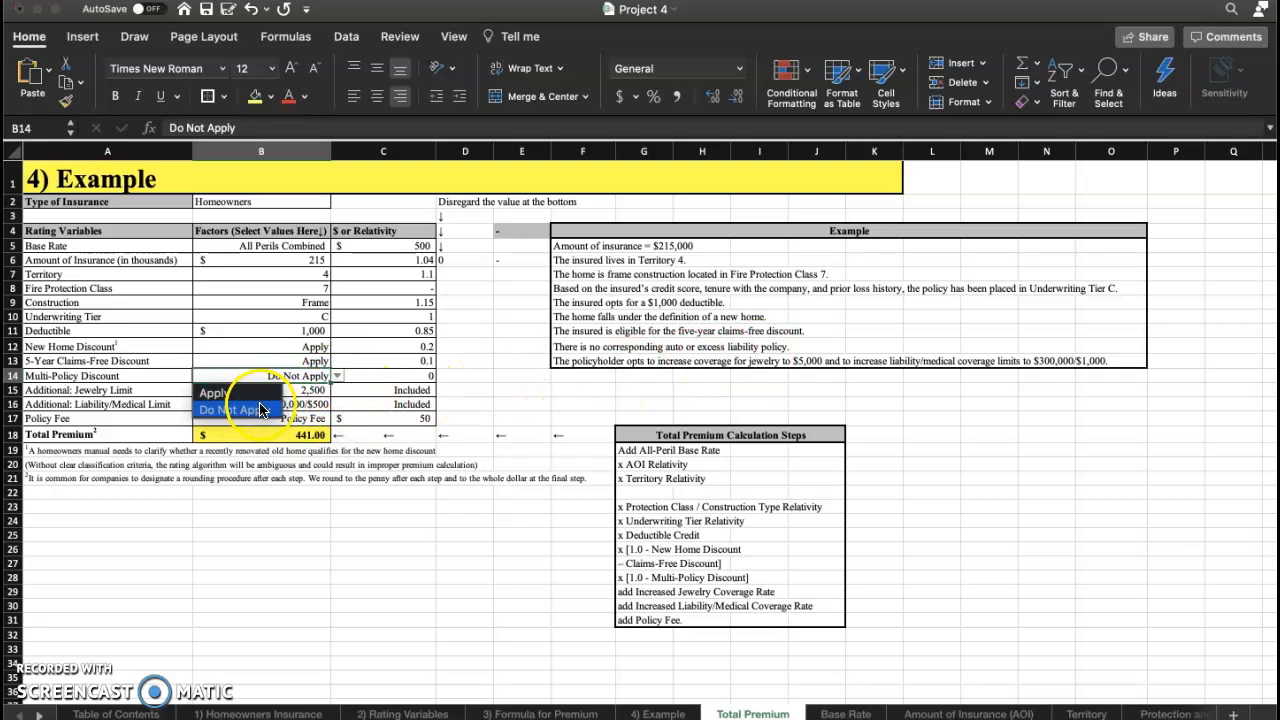
pyautogui.click(259, 411)
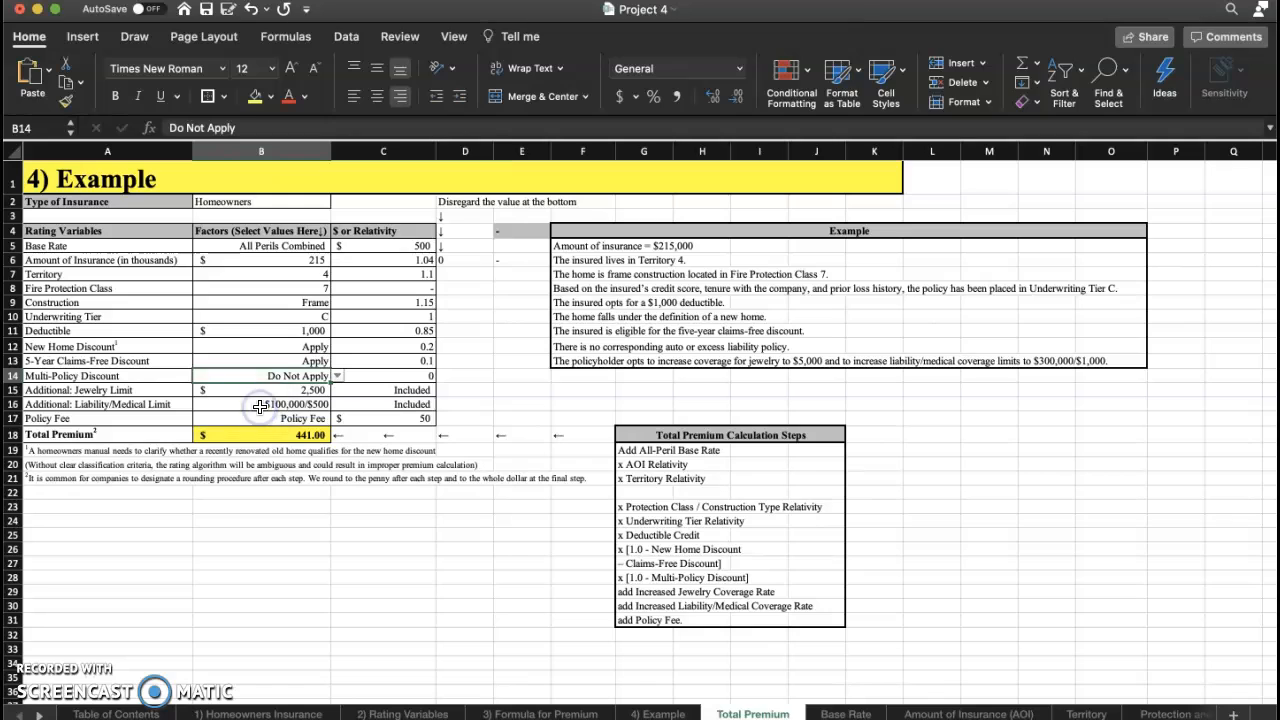
# Set the additional jewelry limit to 5,000.
pyautogui.click(310, 390)
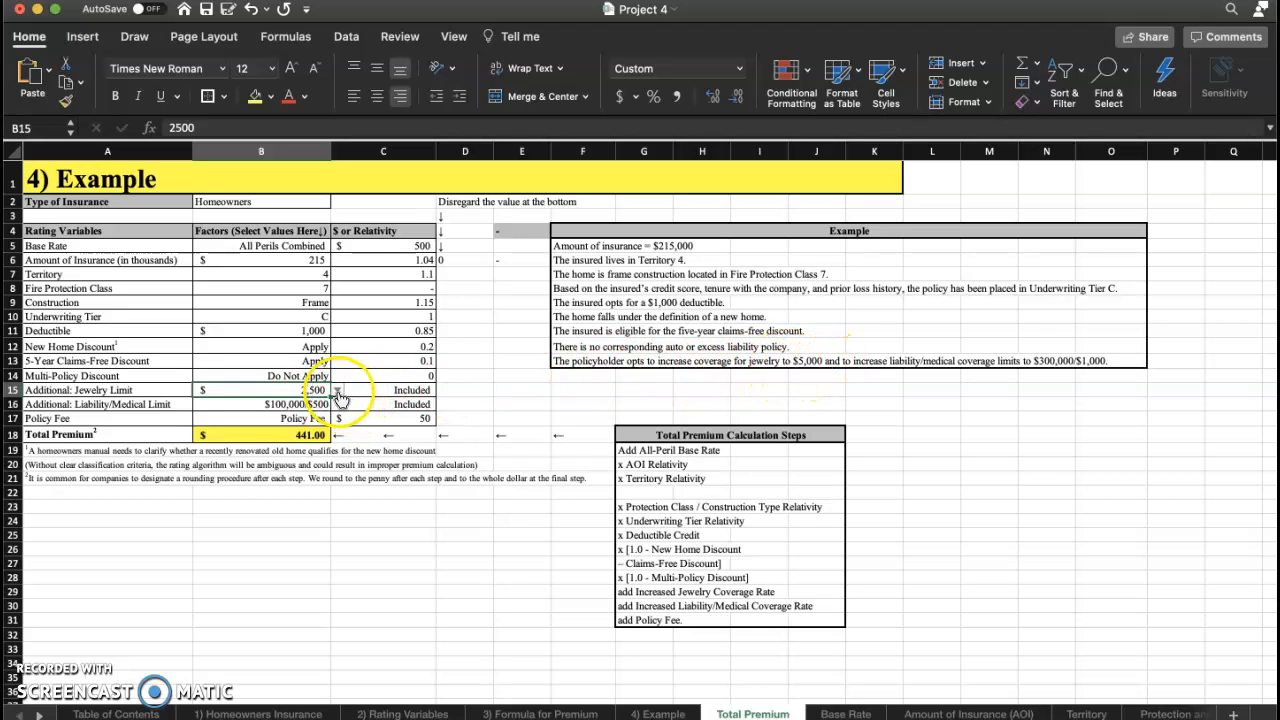
pyautogui.click(337, 390)
pyautogui.click(229, 426)
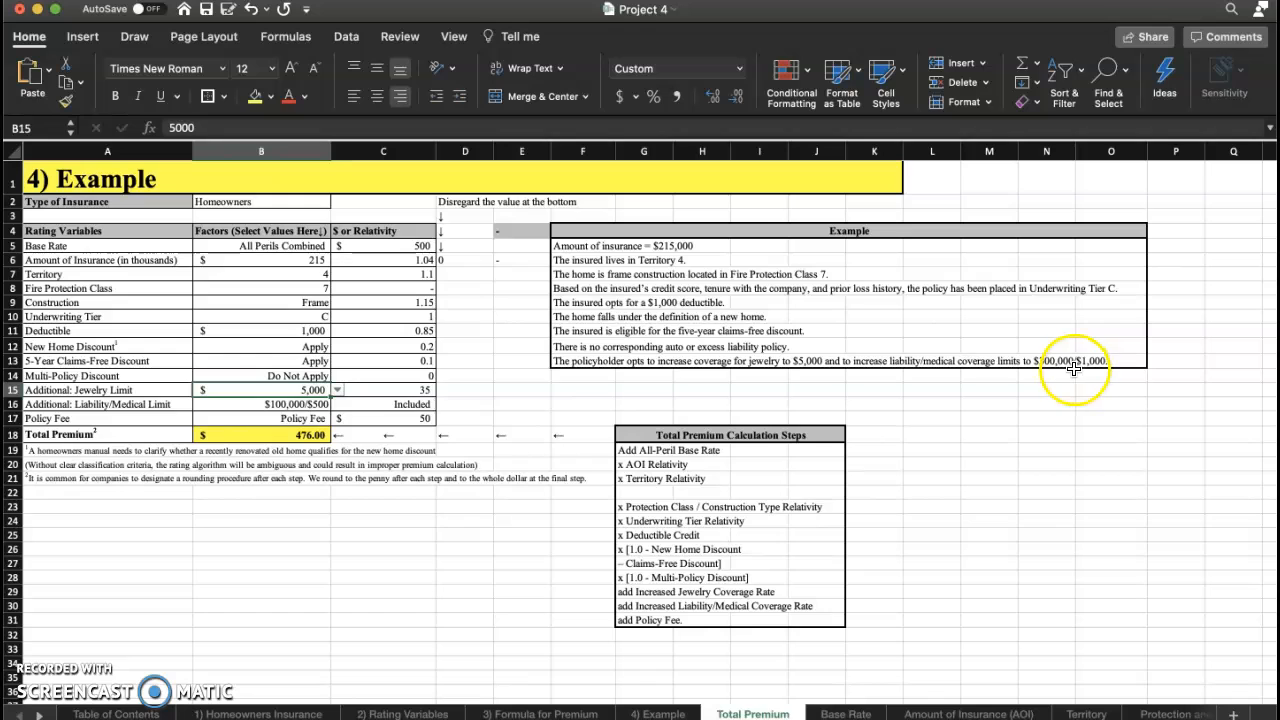
# Set the additional liability/medical limit to $300,000/$1,000.
pyautogui.click(300, 404)
pyautogui.click(337, 405)
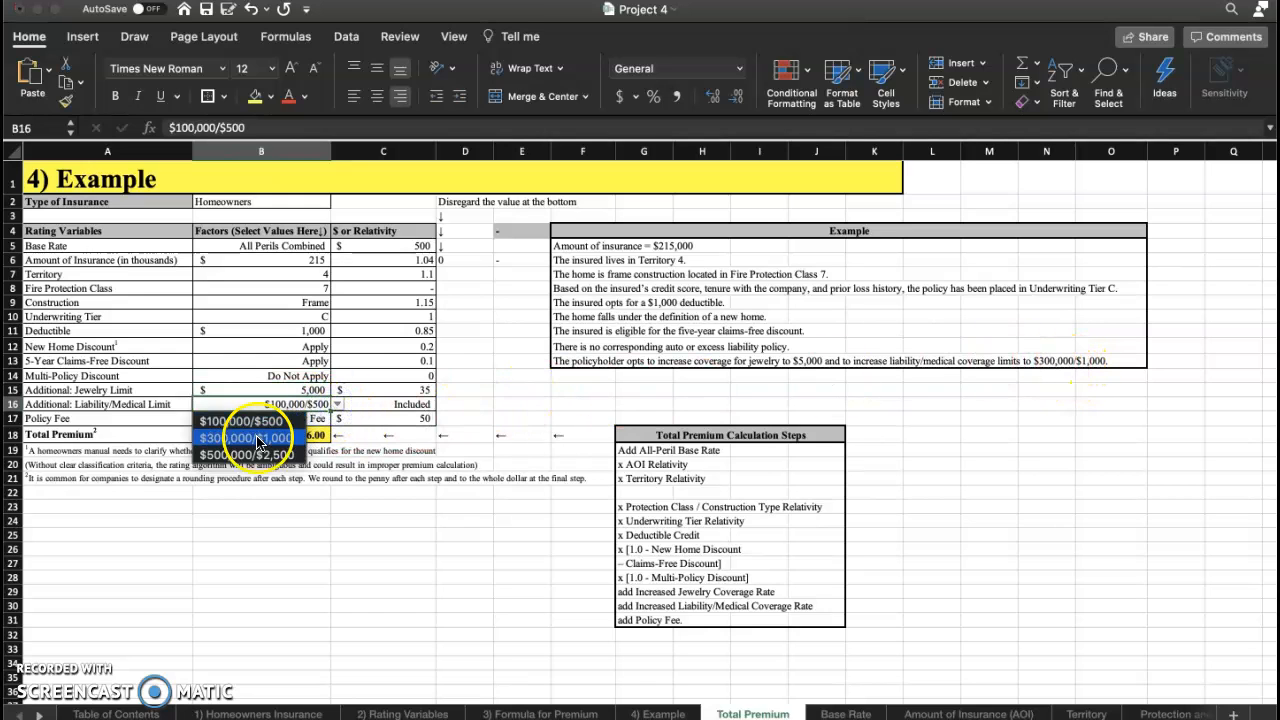
pyautogui.click(257, 439)
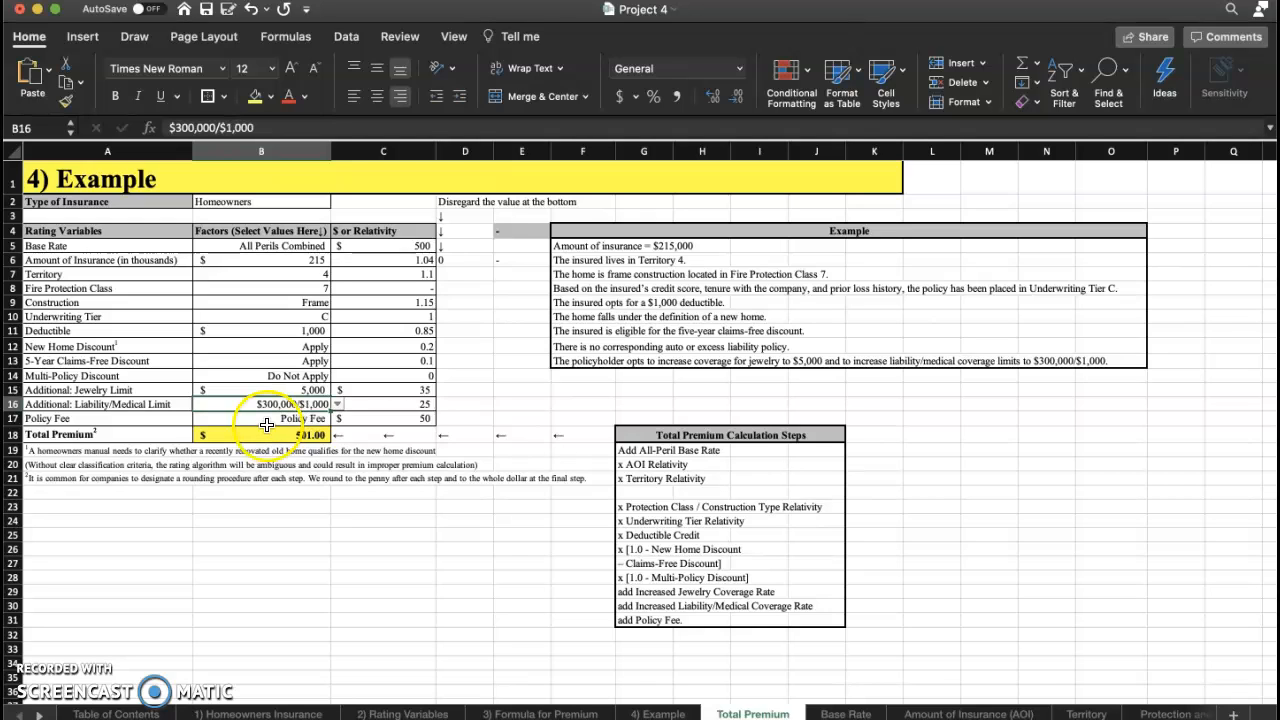
# Review the total premium formula and the entered factor values in the rating table.
pyautogui.click(269, 420)
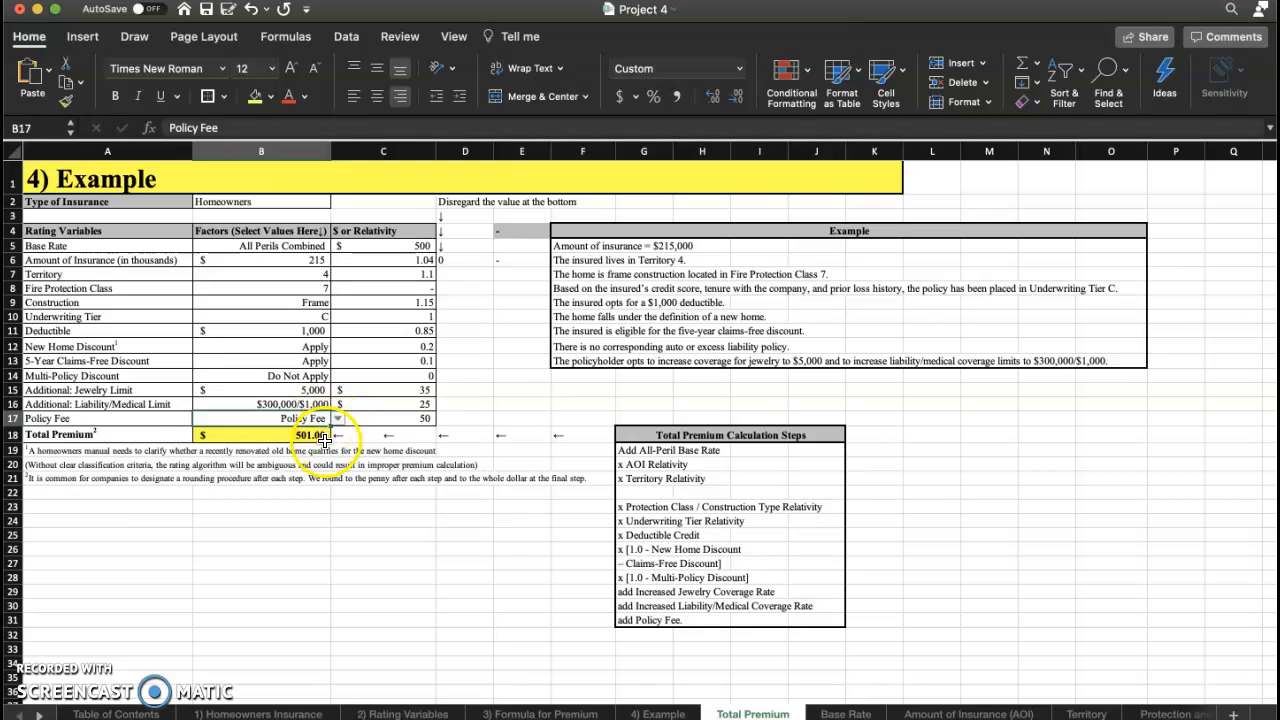
pyautogui.click(312, 436)
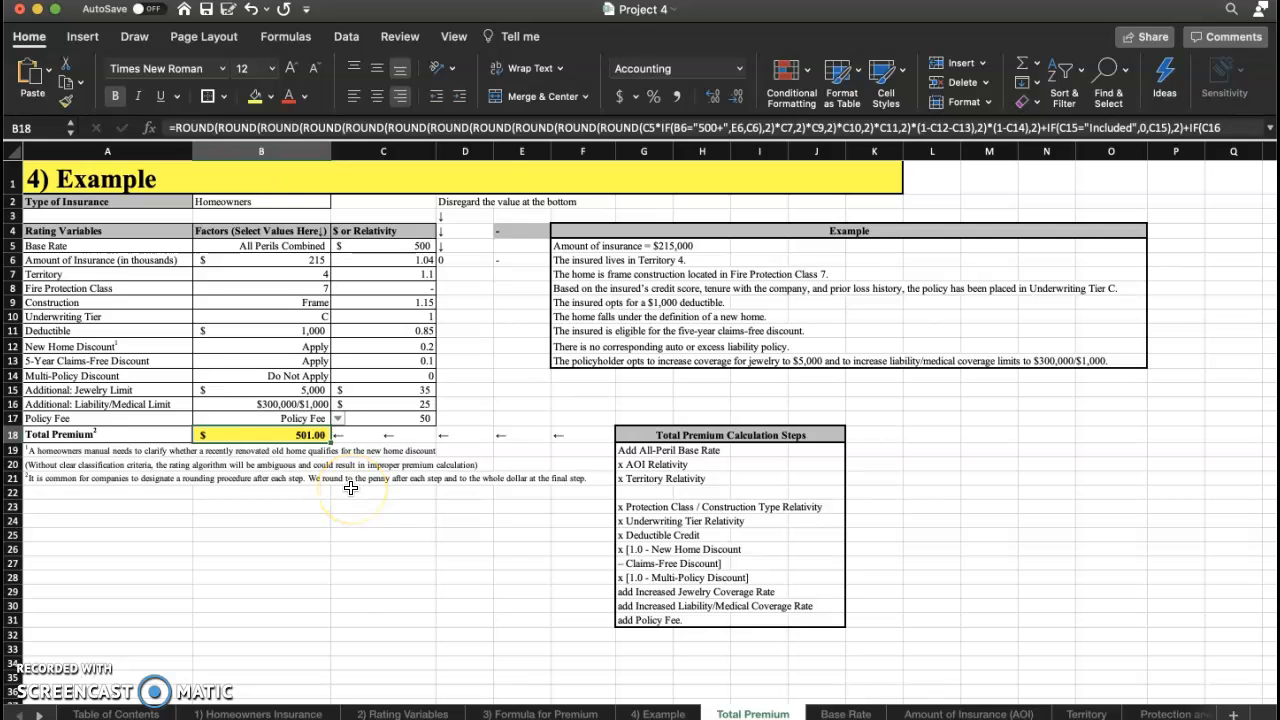
pyautogui.click(268, 272)
pyautogui.moveTo(215, 347); pyautogui.dragTo(208, 434)
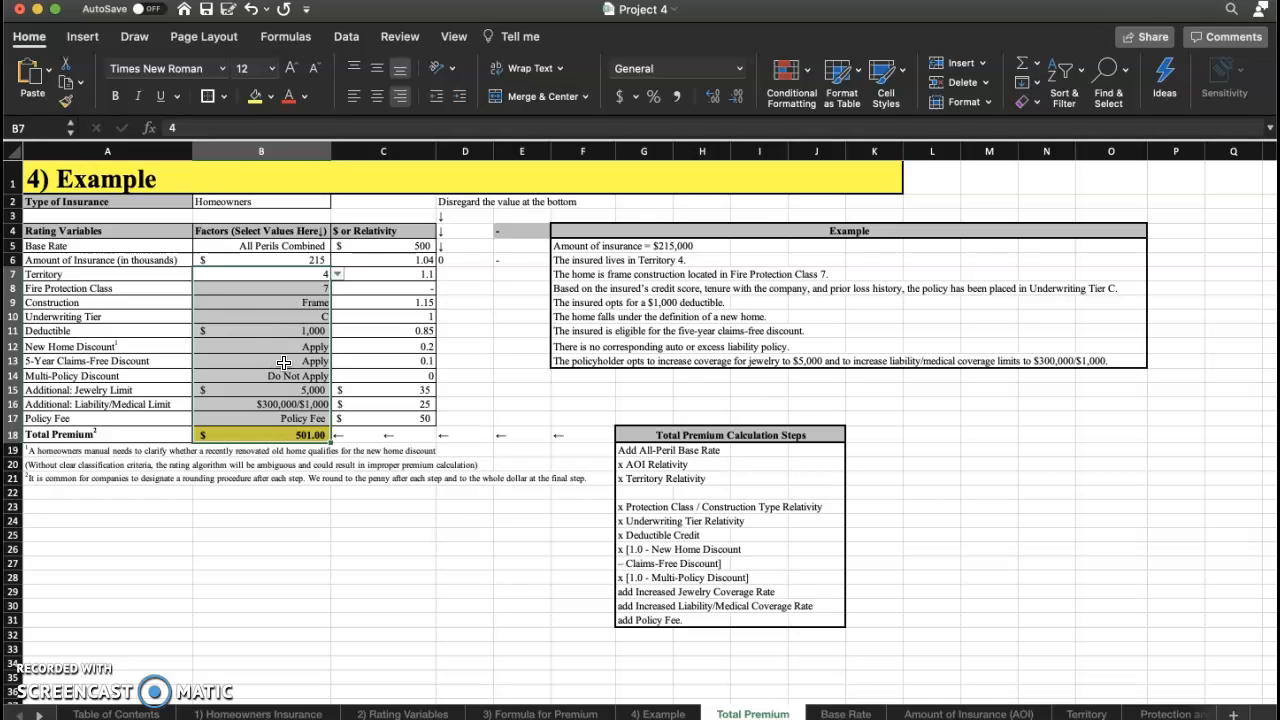
pyautogui.click(297, 331)
pyautogui.click(320, 258)
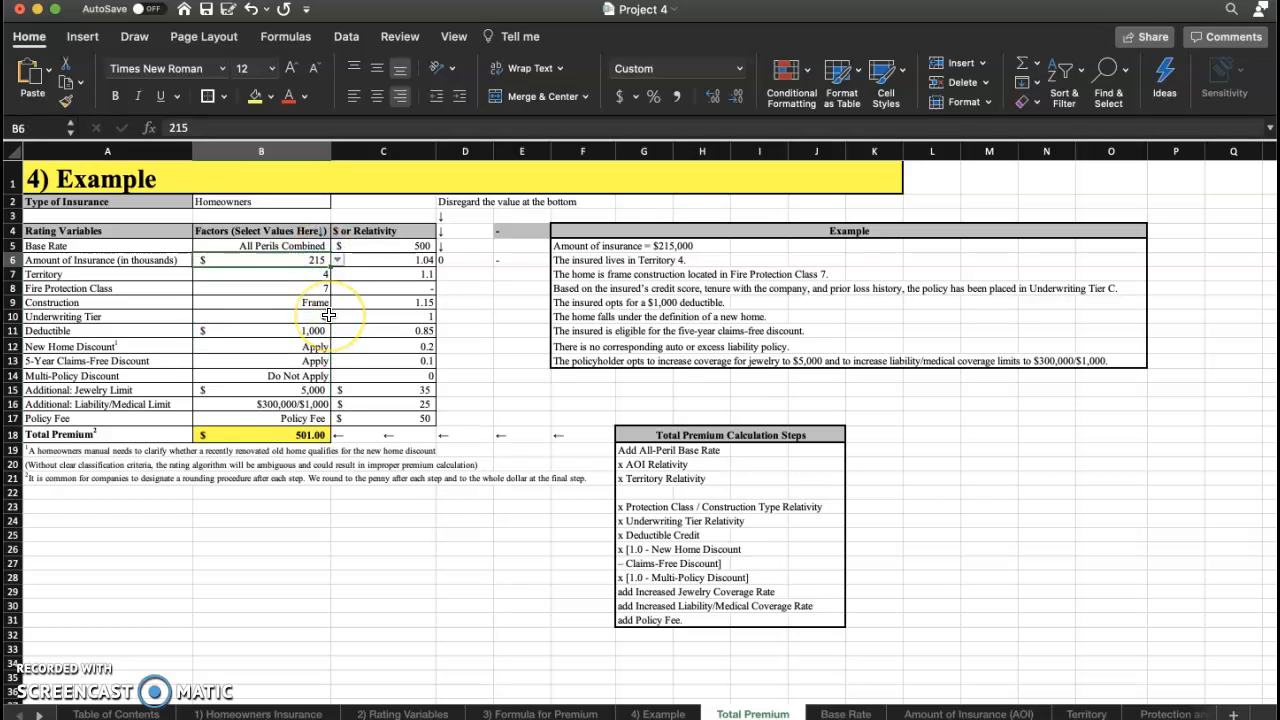
pyautogui.click(337, 288)
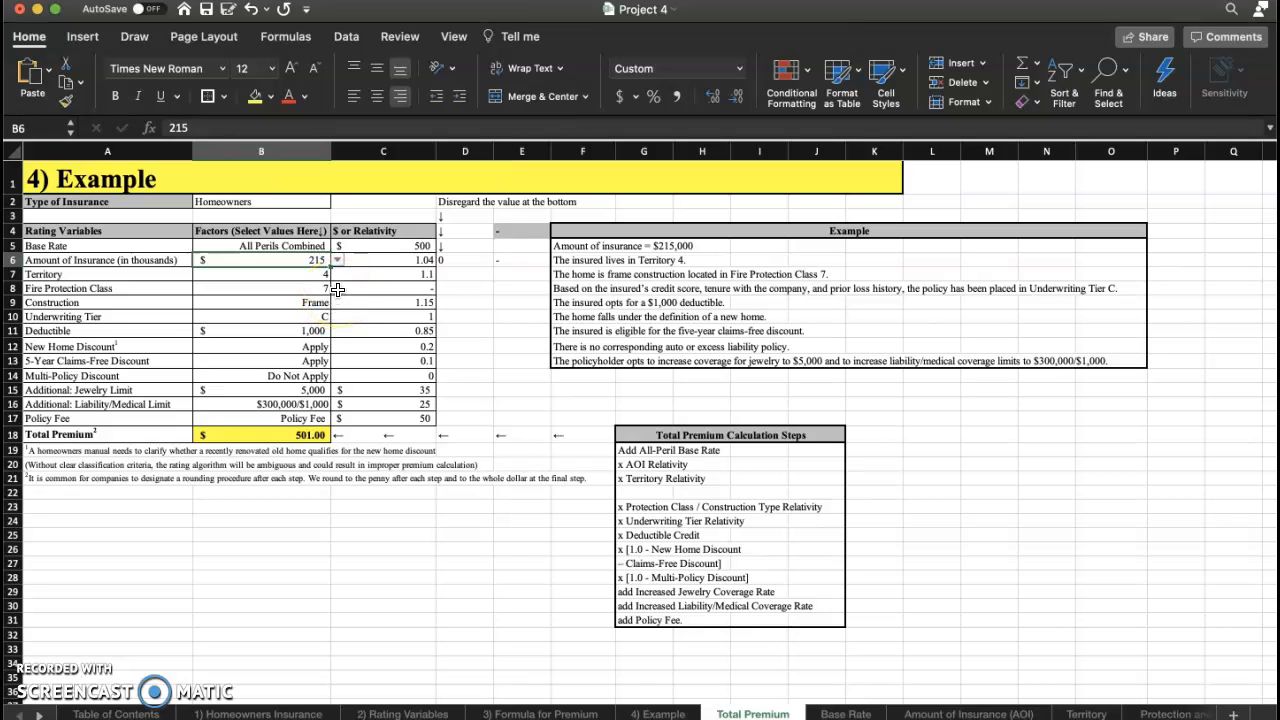
# Set the amount of insurance to 500+.
pyautogui.click(337, 259)
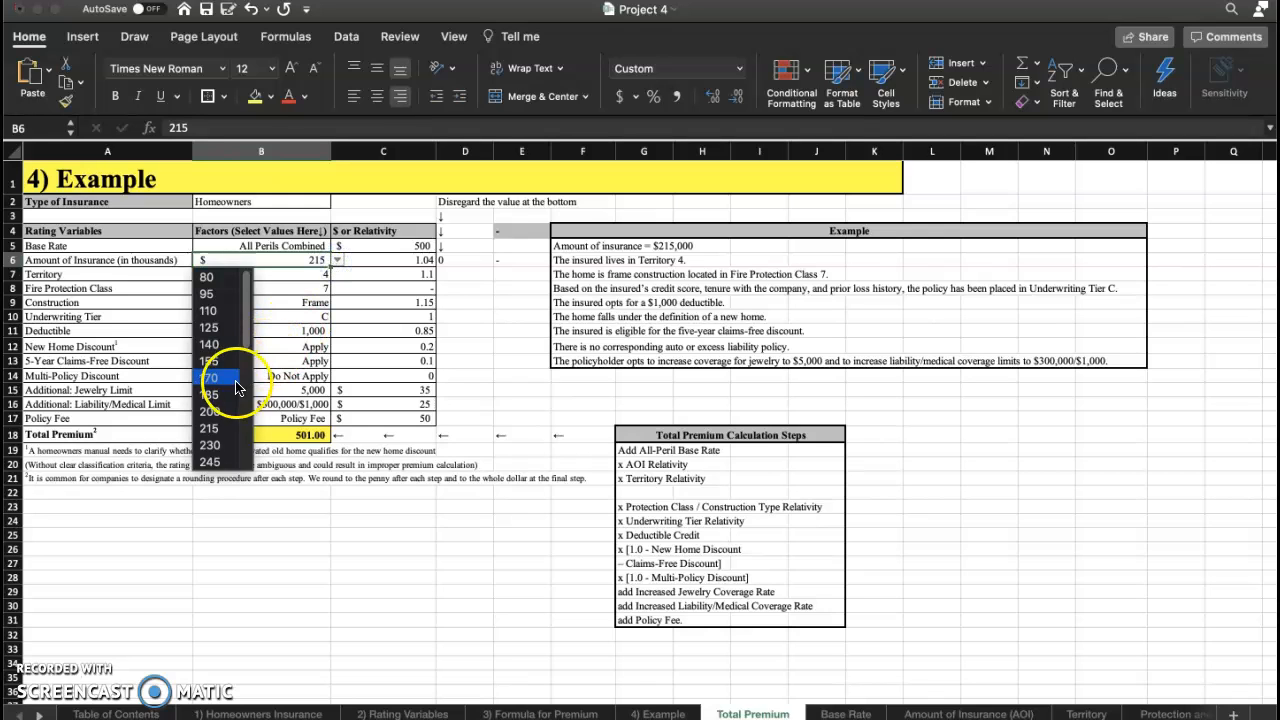
pyautogui.scroll(-6, 236, 395)
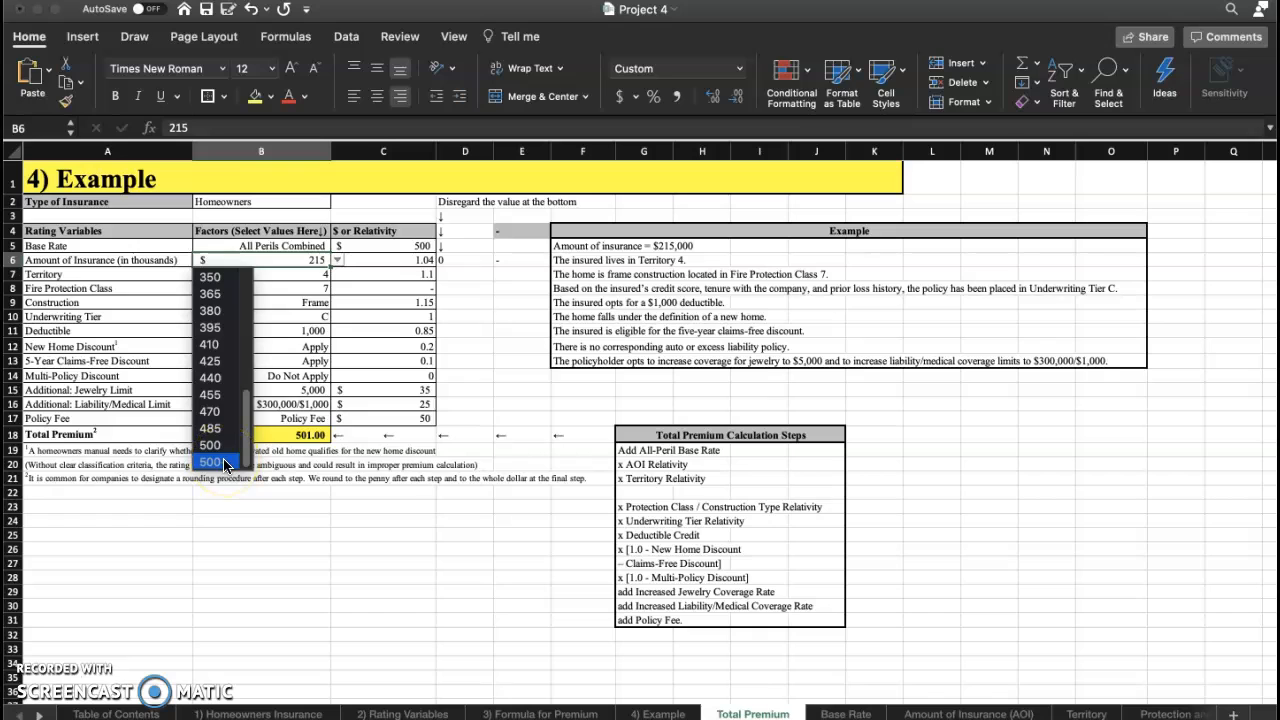
pyautogui.click(224, 462)
pyautogui.click(386, 304)
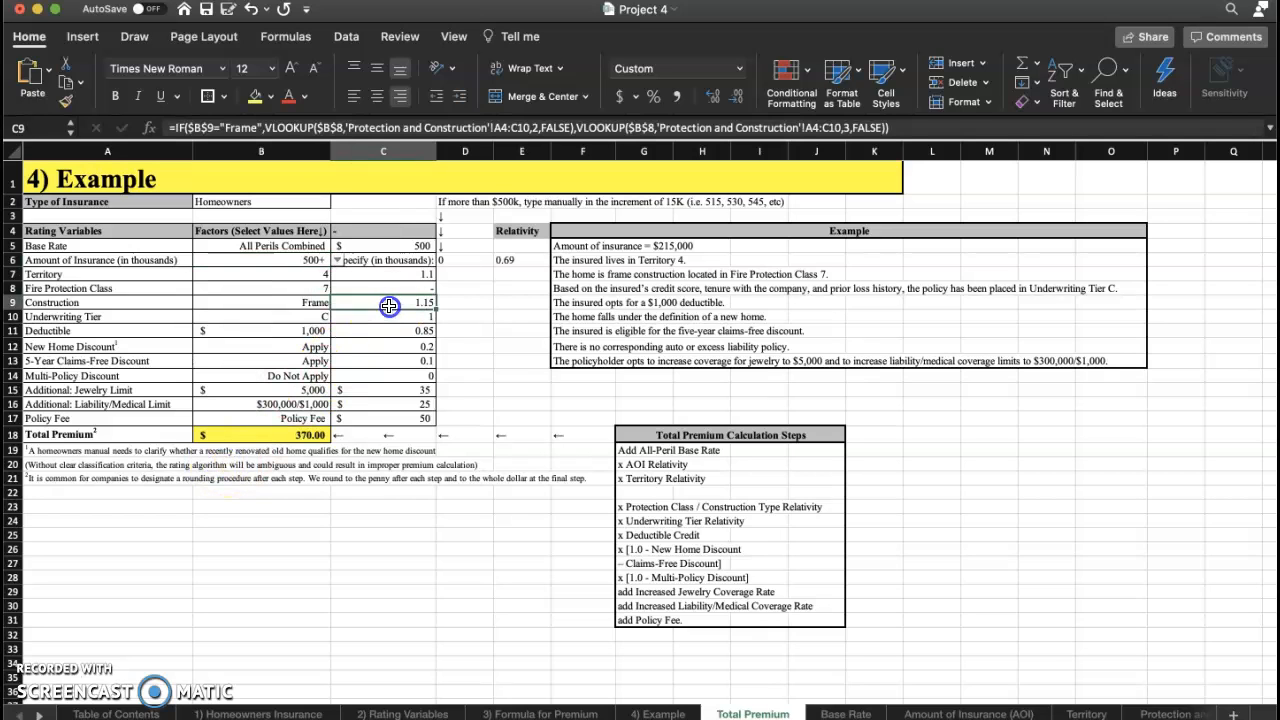
pyautogui.click(375, 261)
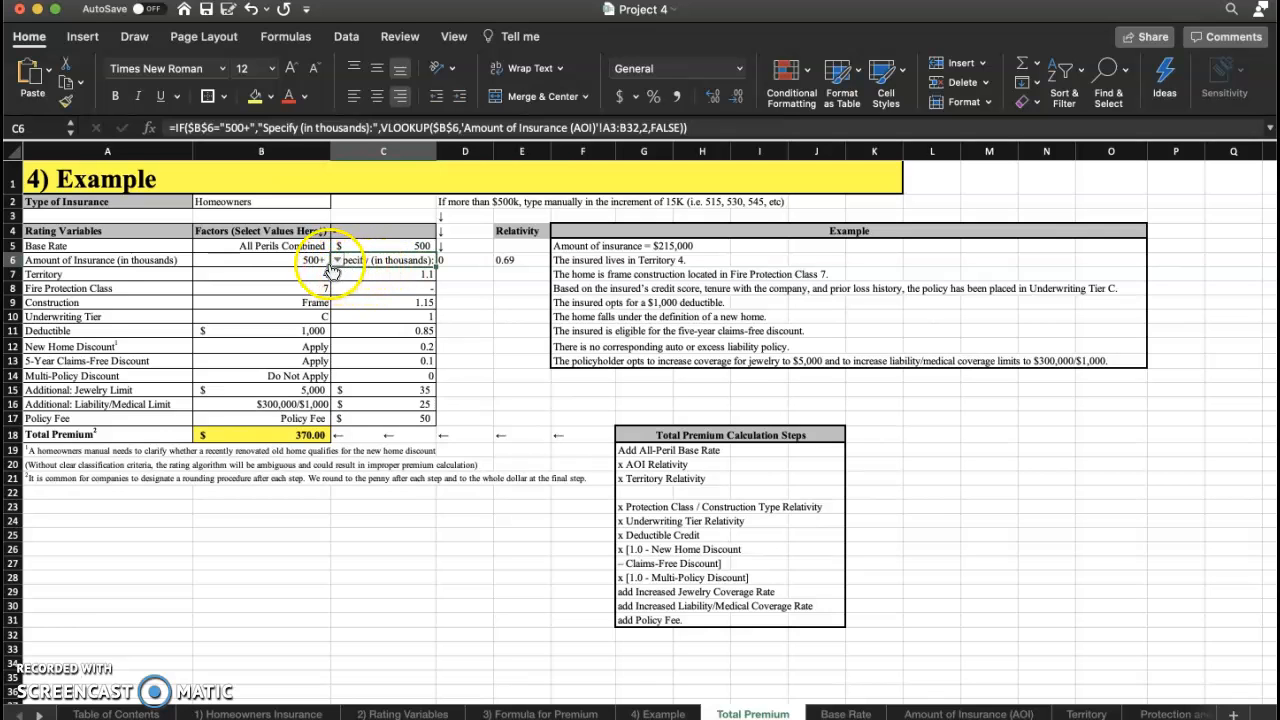
# Widen the relativity column and specify an amount of insurance of 650 thousand.
pyautogui.moveTo(436, 152); pyautogui.dragTo(452, 153)
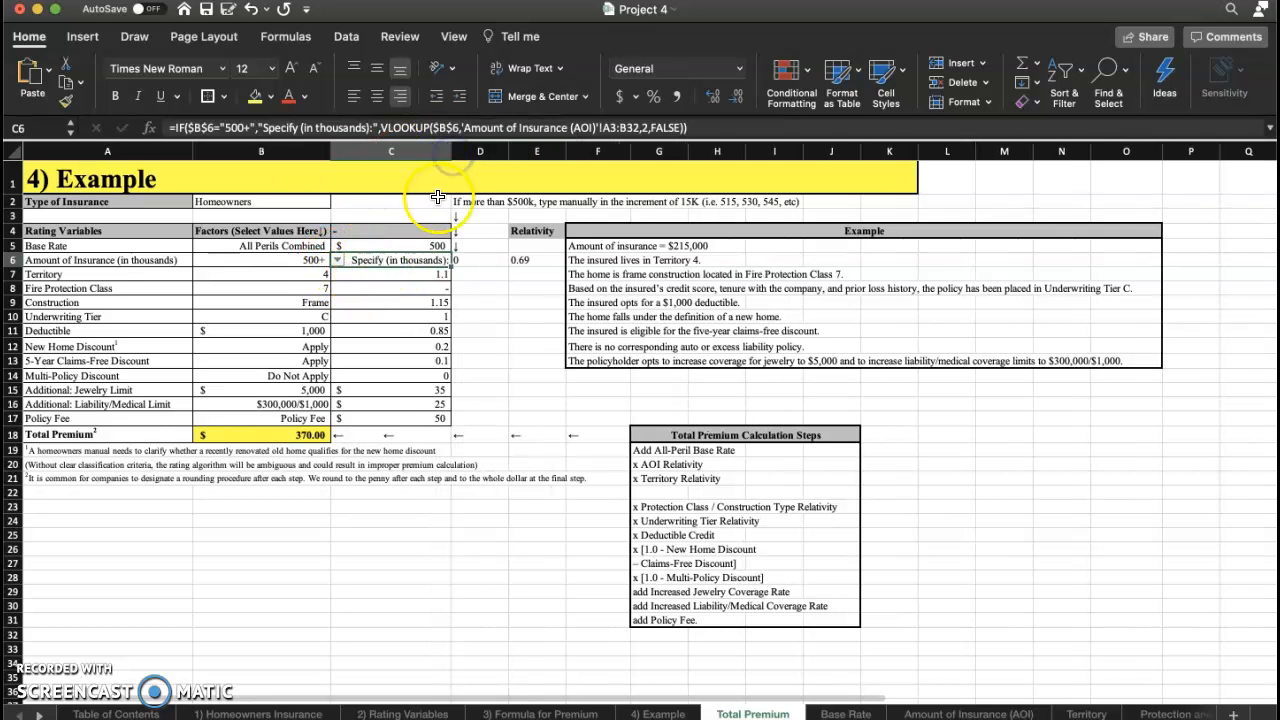
pyautogui.click(466, 260)
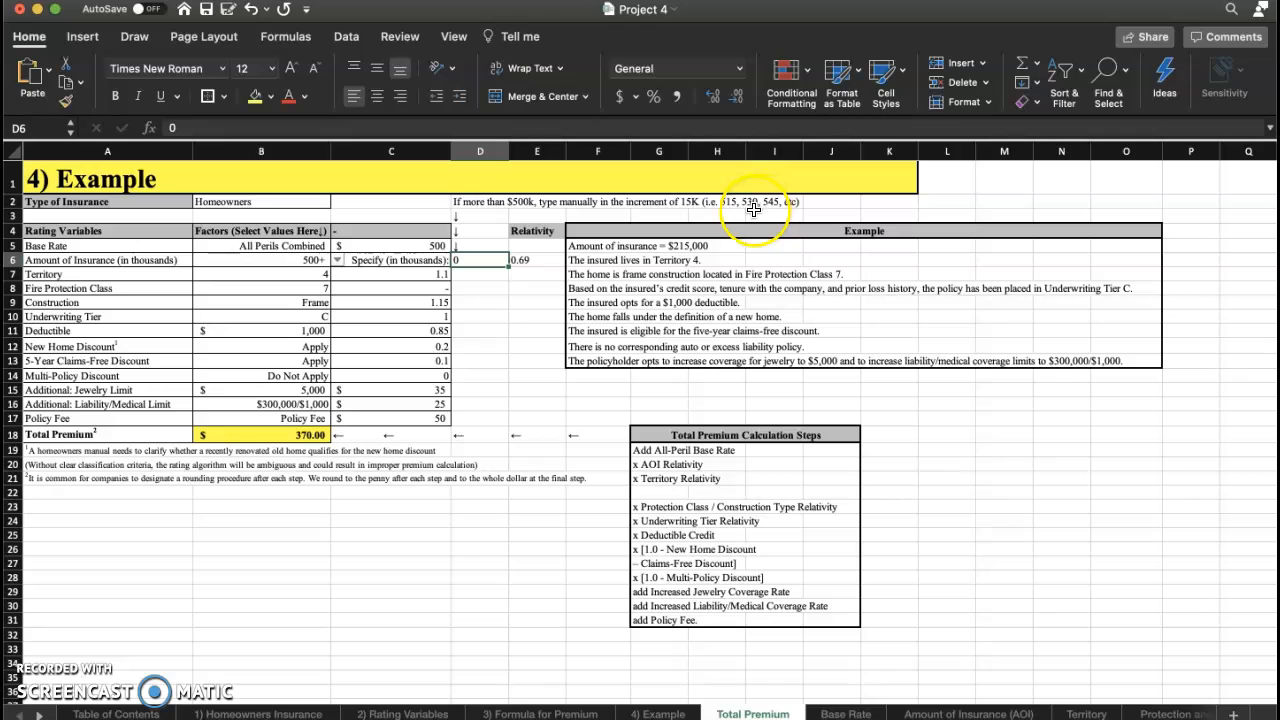
pyautogui.doubleClick(487, 259)
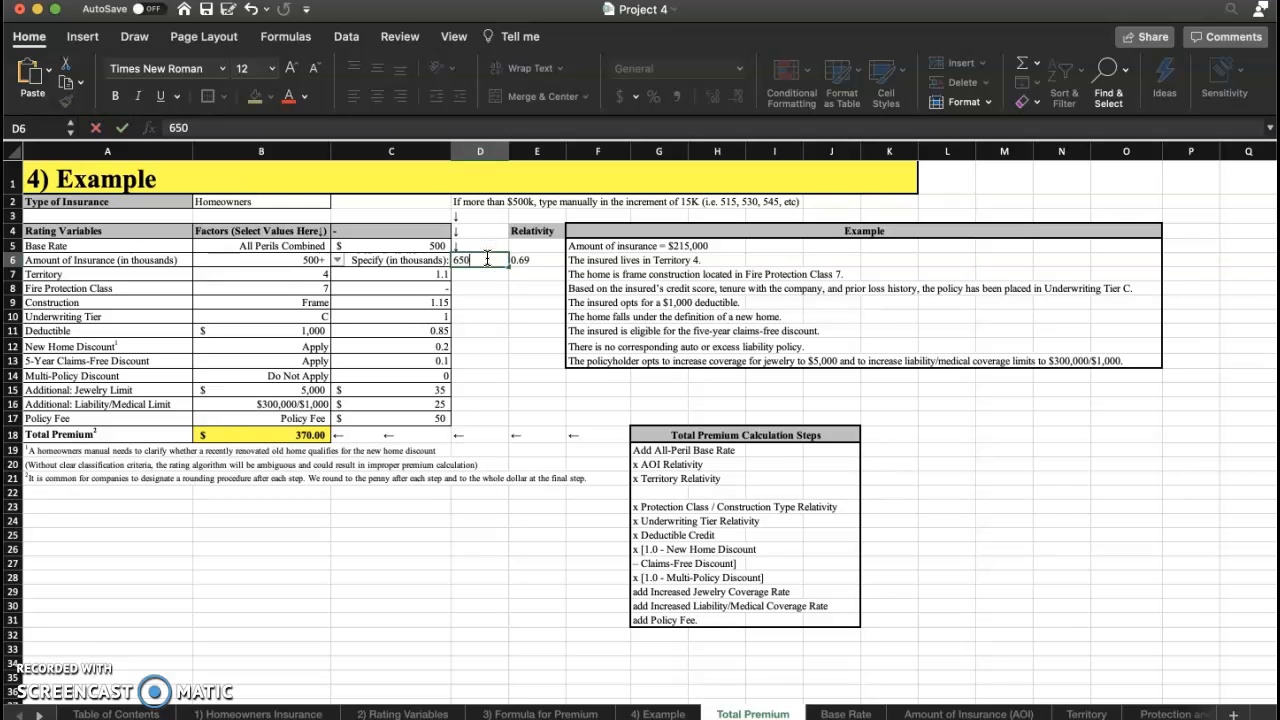
pyautogui.write('650')
pyautogui.press('Return')
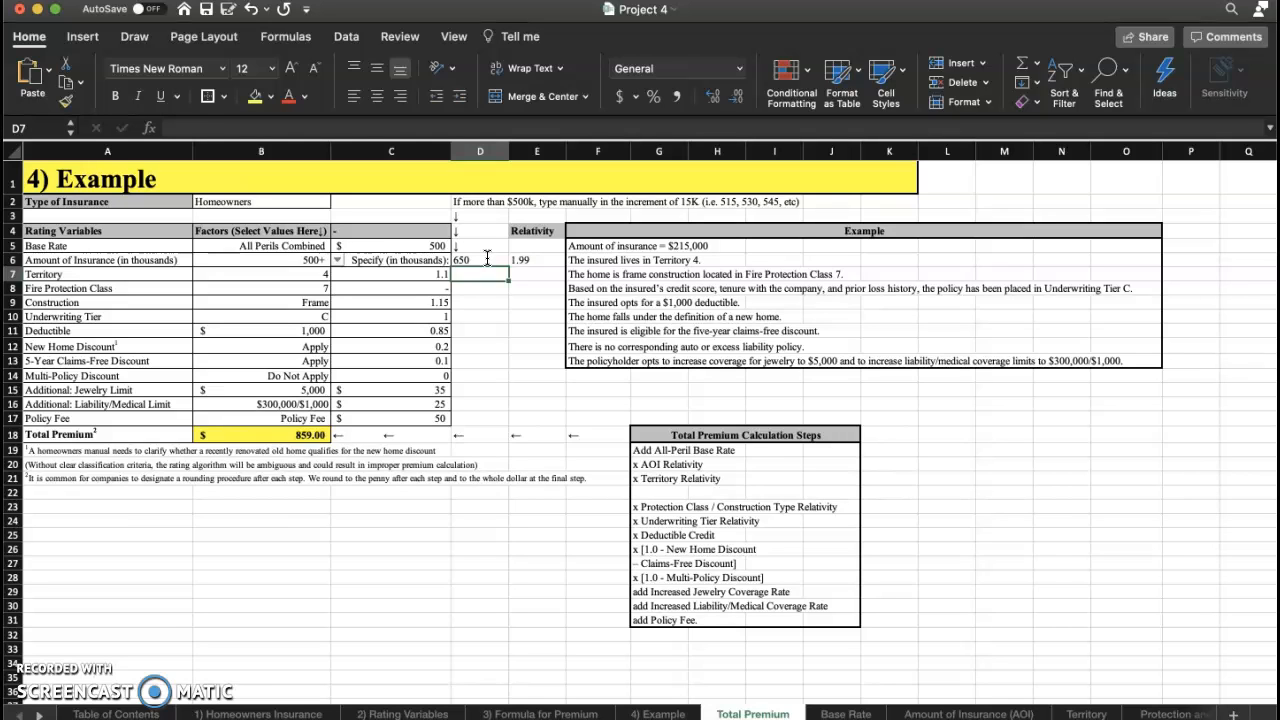
# Examine the amount-of-insurance relativity formula and the total premium.
pyautogui.click(546, 258)
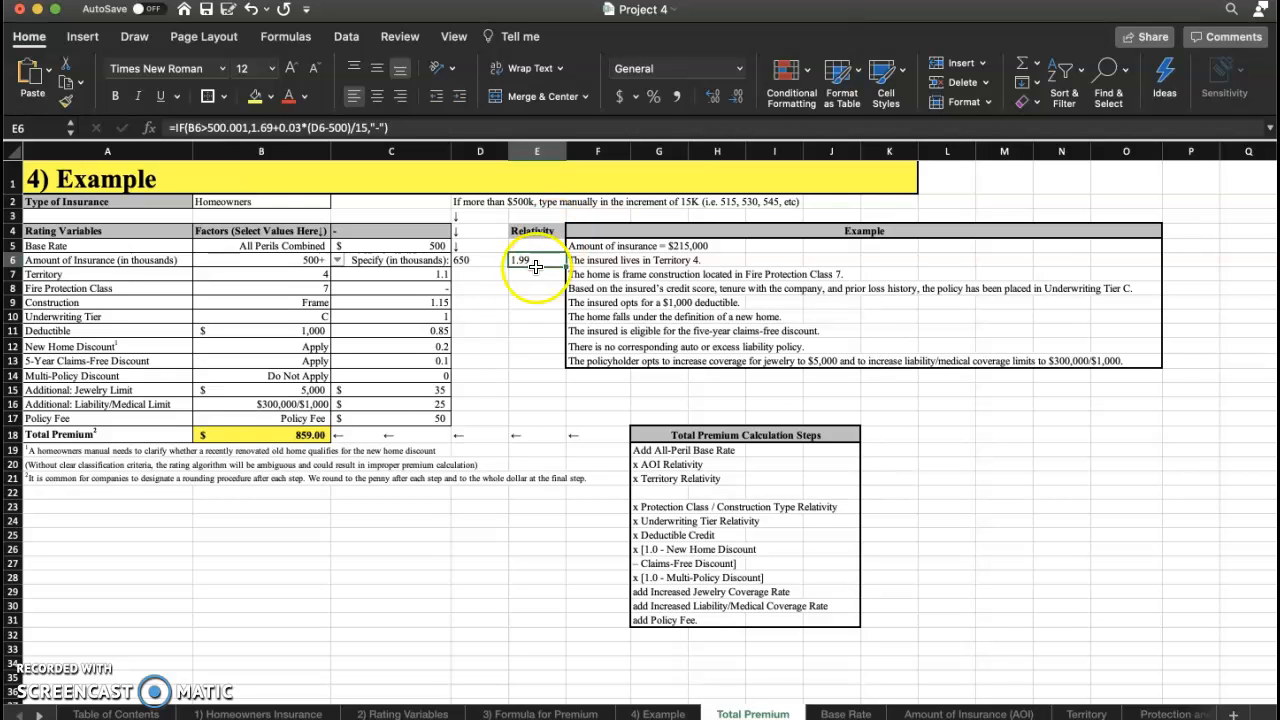
pyautogui.moveTo(380, 418); pyautogui.dragTo(245, 463)
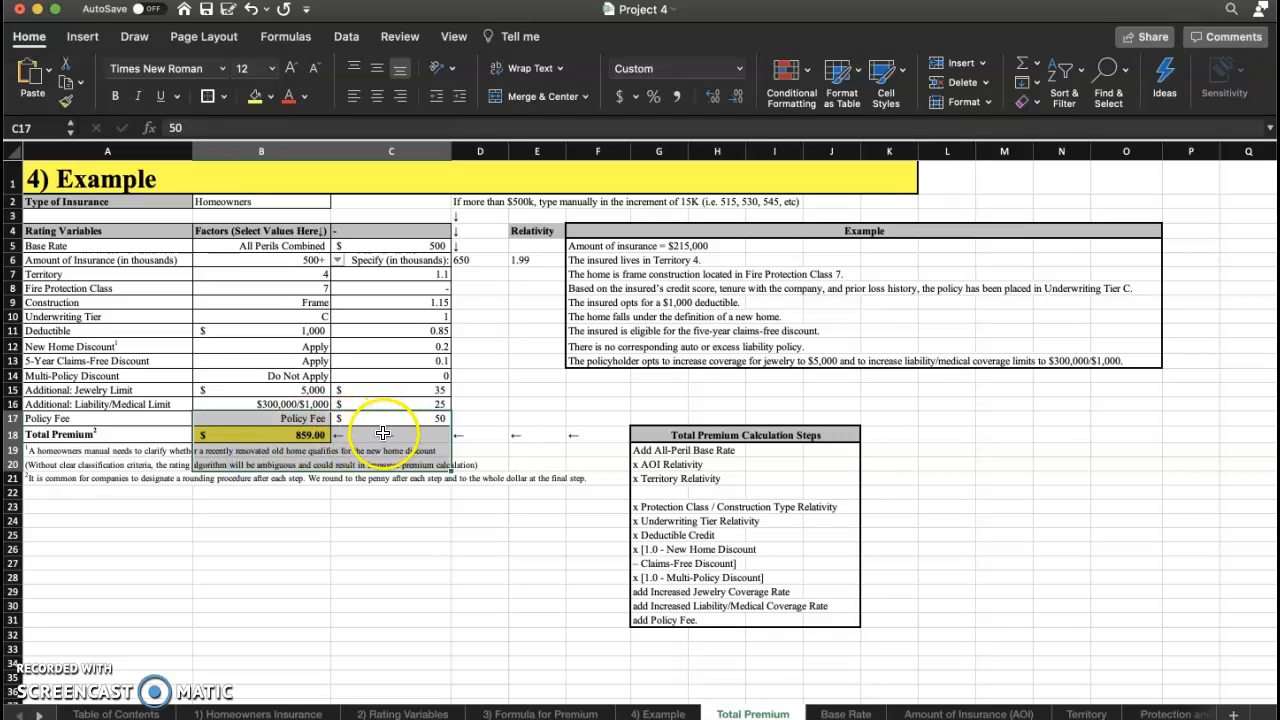
pyautogui.click(315, 435)
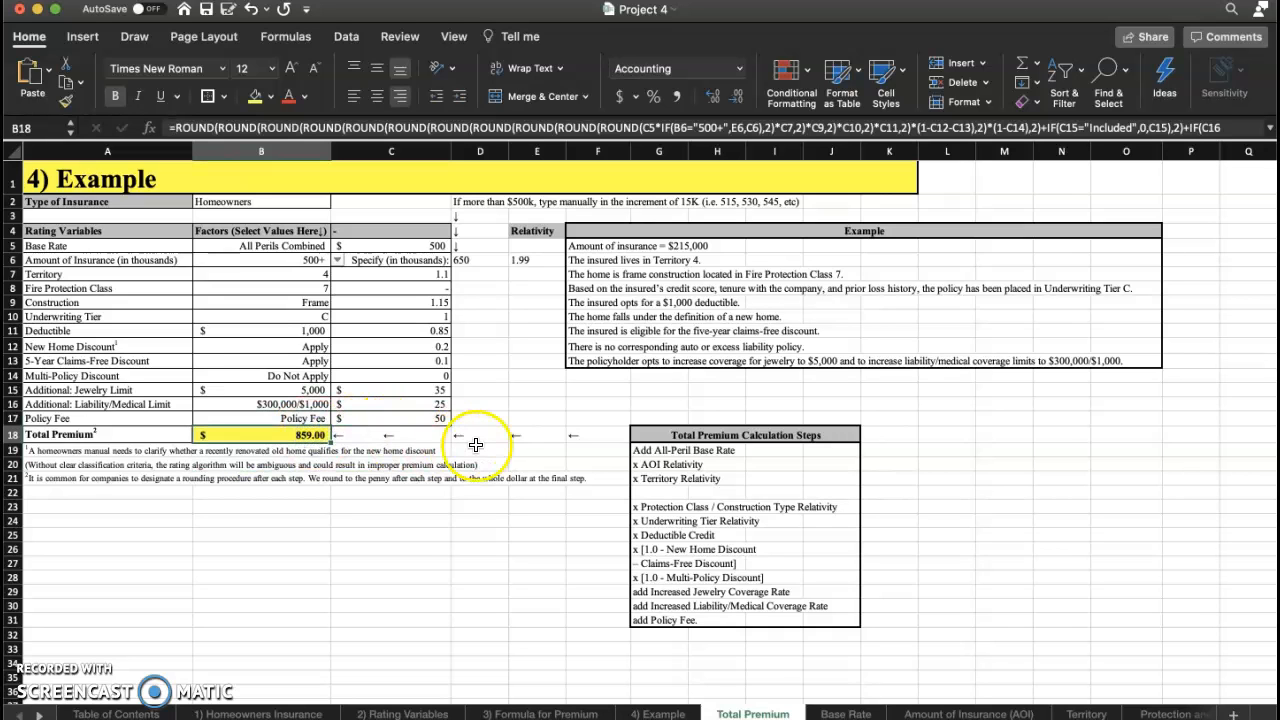